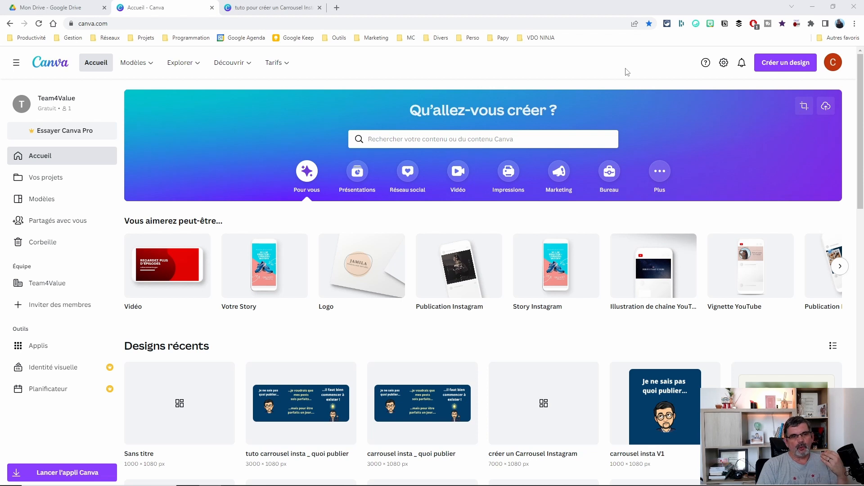
# Create a new custom-size design 3000 px wide and 1080 px high.
pyautogui.click(780, 64)
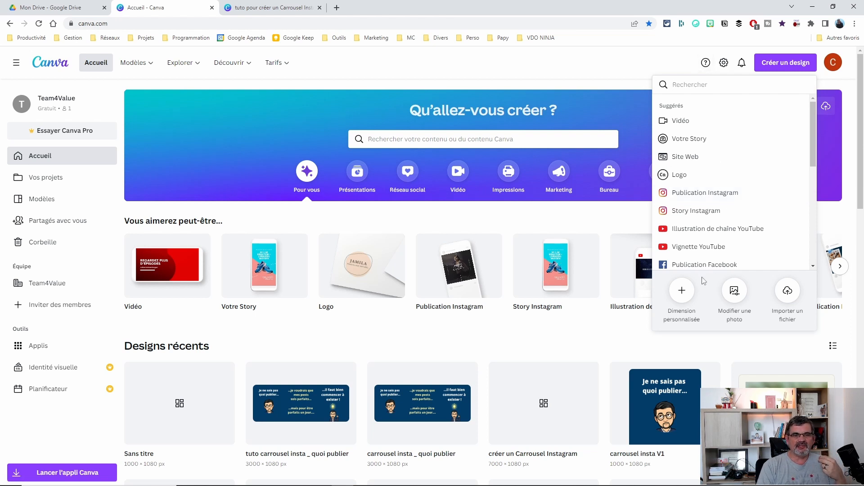
pyautogui.click(683, 292)
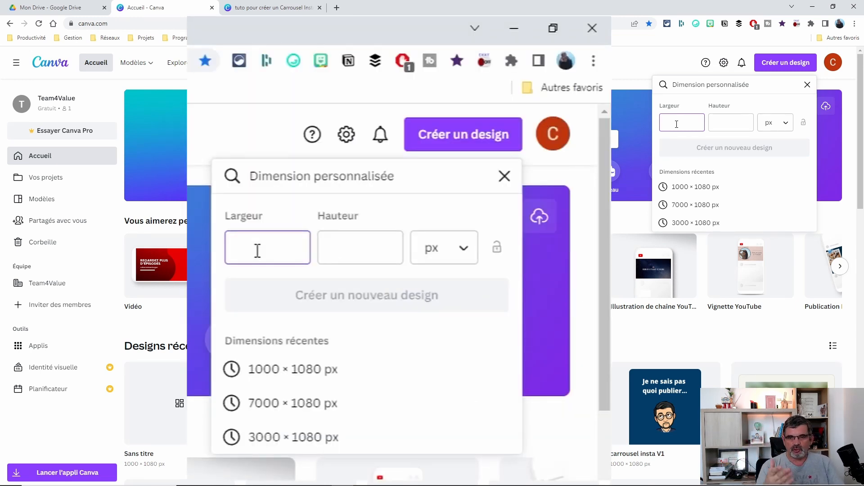
pyautogui.write('3000')
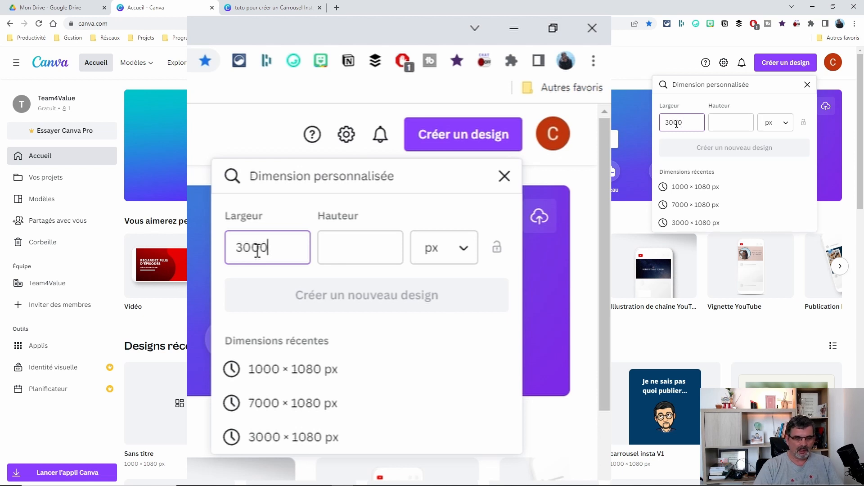
pyautogui.press('Tab')
pyautogui.write('1080')
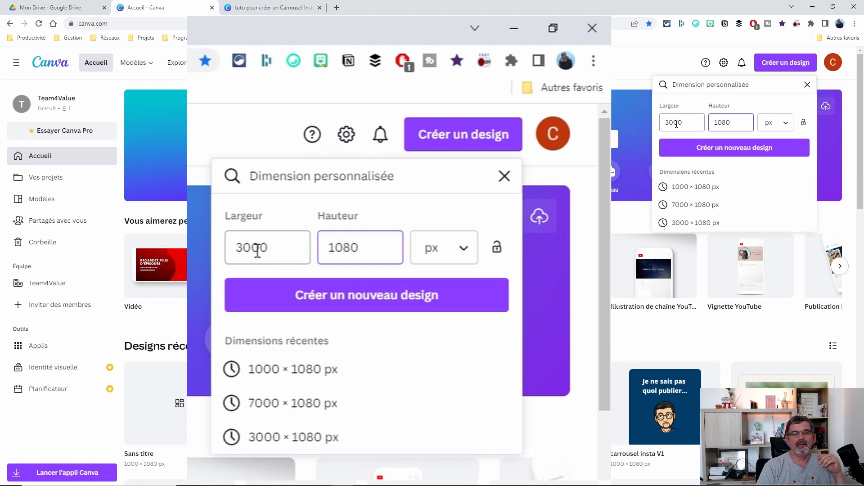
pyautogui.click(731, 152)
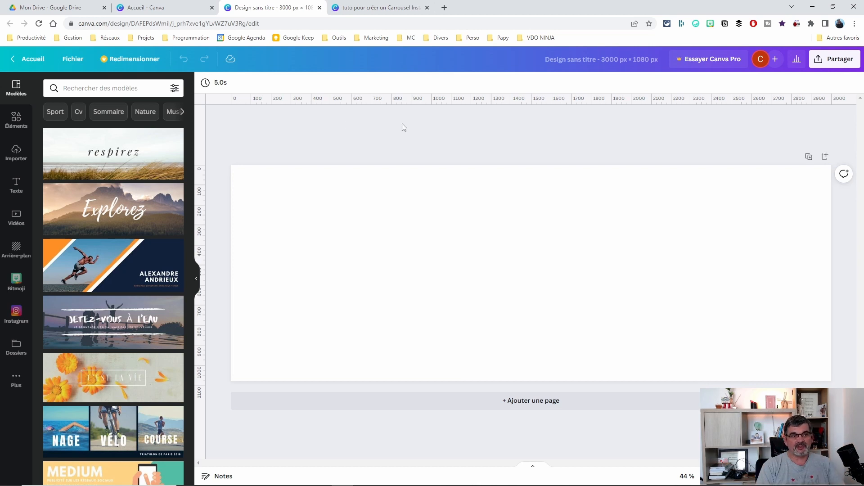
# Toggle the rulers and guides off and back on.
pyautogui.click(74, 60)
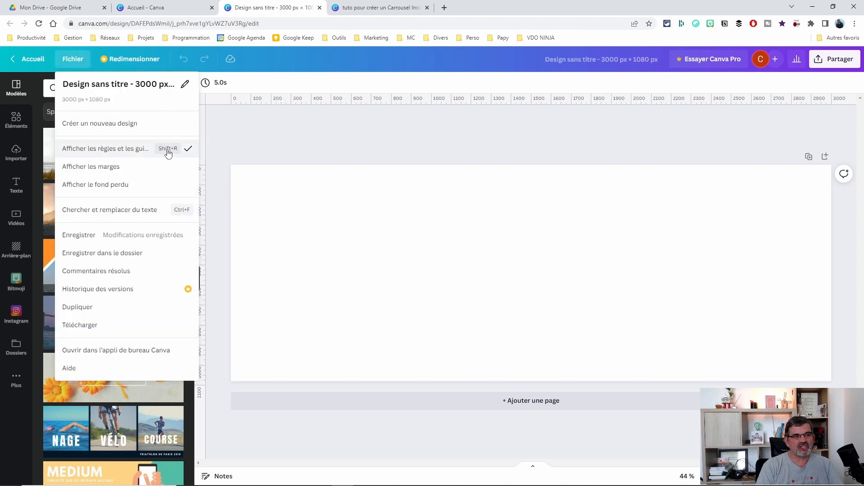
pyautogui.click(315, 146)
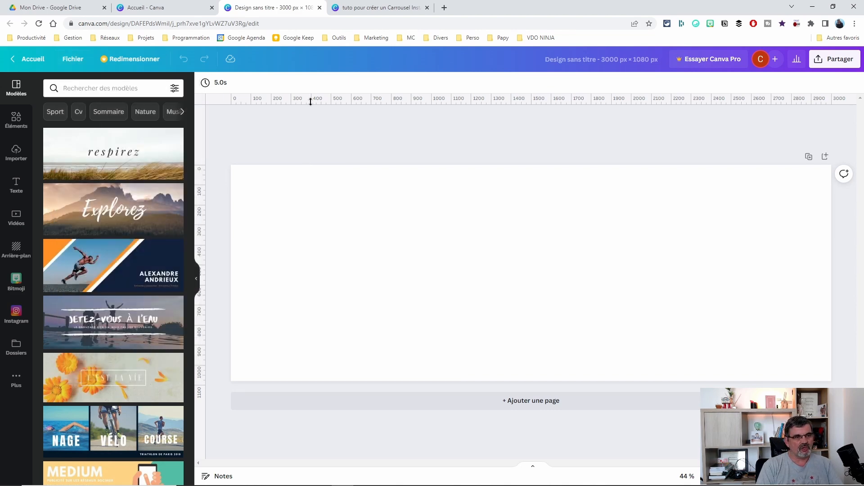
pyautogui.hotkey('shift', 'r')
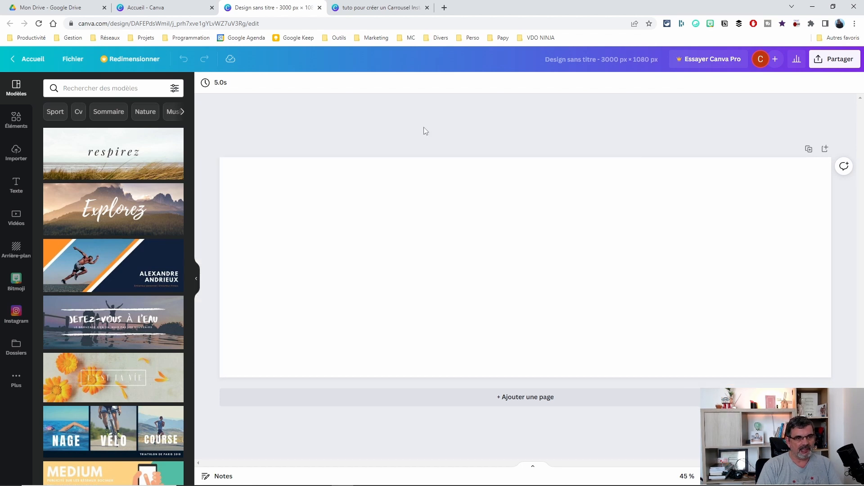
pyautogui.hotkey('shift', 'r')
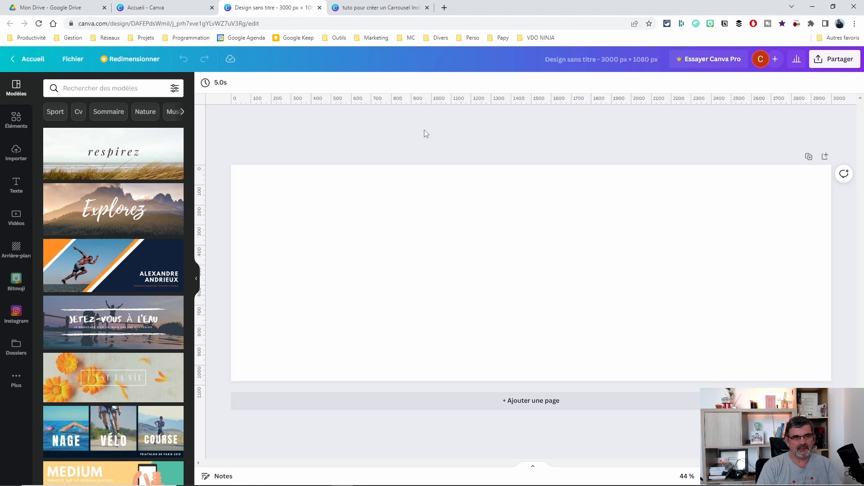
# Place vertical guides at 1000 px and 2000 px to divide the blank page into three equal panels.
pyautogui.click(197, 278)
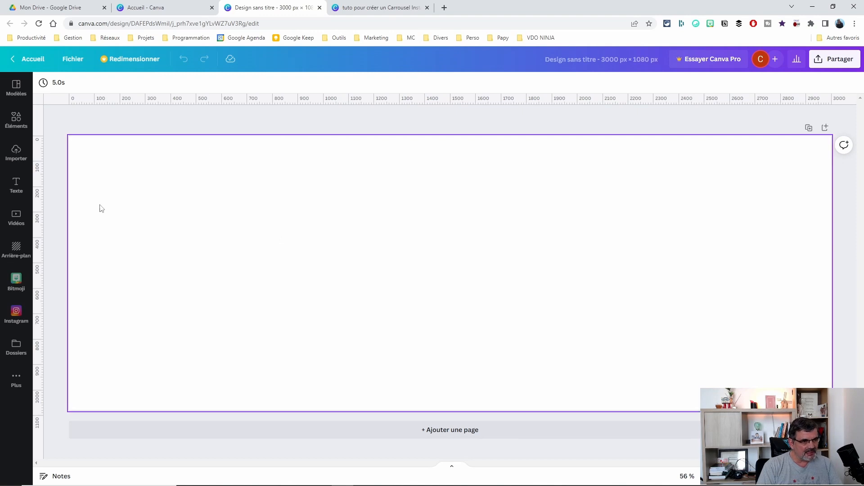
pyautogui.moveTo(41, 230); pyautogui.dragTo(323, 218)
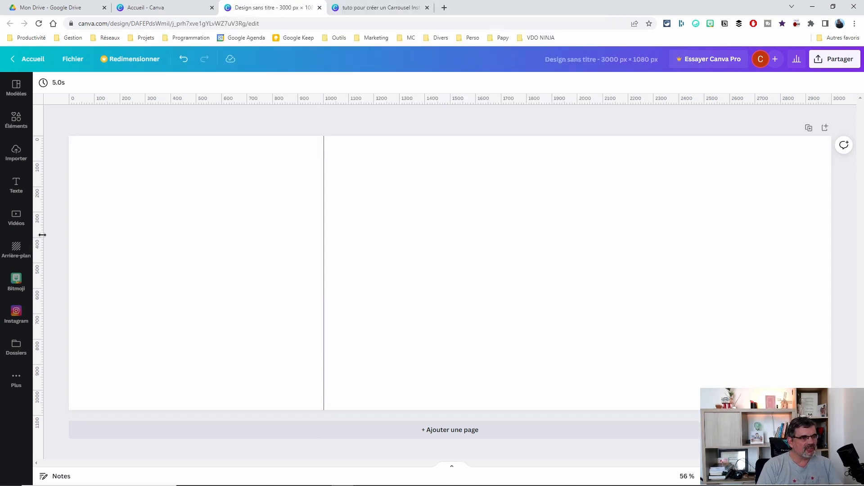
pyautogui.moveTo(40, 231); pyautogui.dragTo(578, 230)
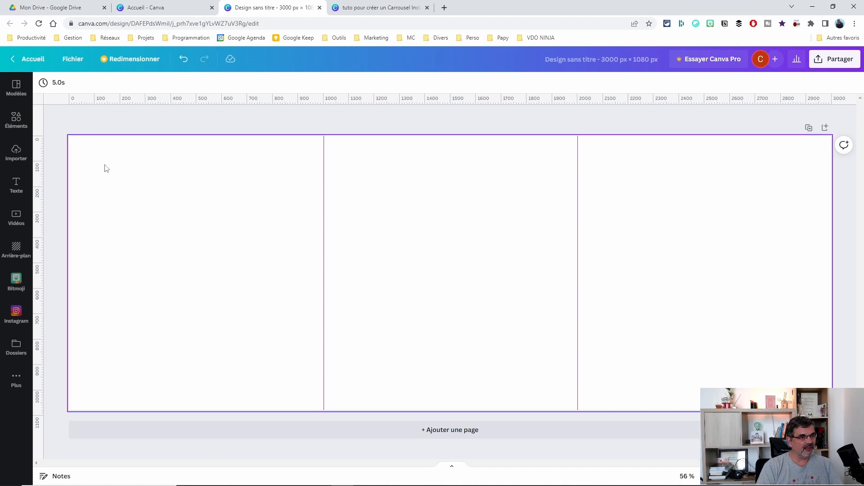
# Fill the page background with the first dark blue logo colour.
pyautogui.click(166, 154)
pyautogui.click(43, 83)
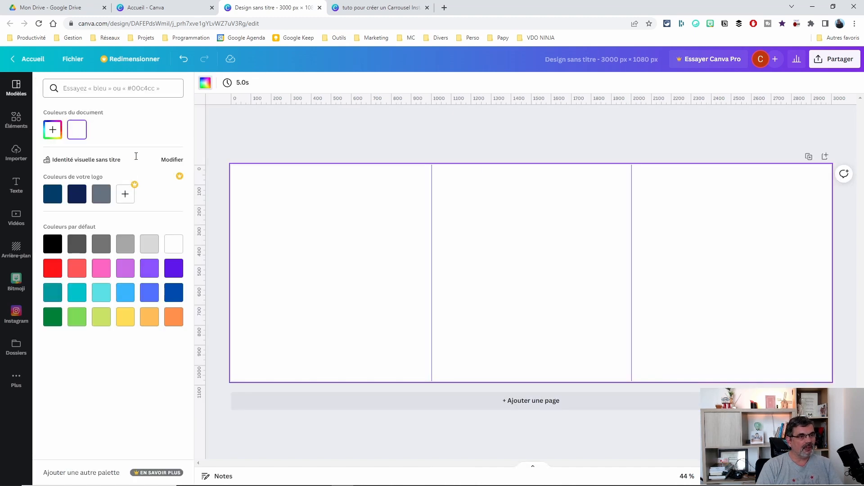
pyautogui.click(52, 195)
pyautogui.click(392, 141)
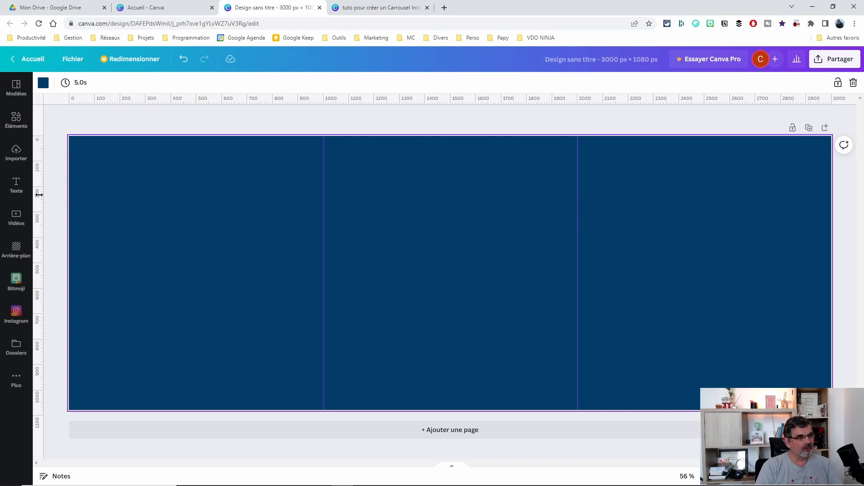
pyautogui.click(221, 120)
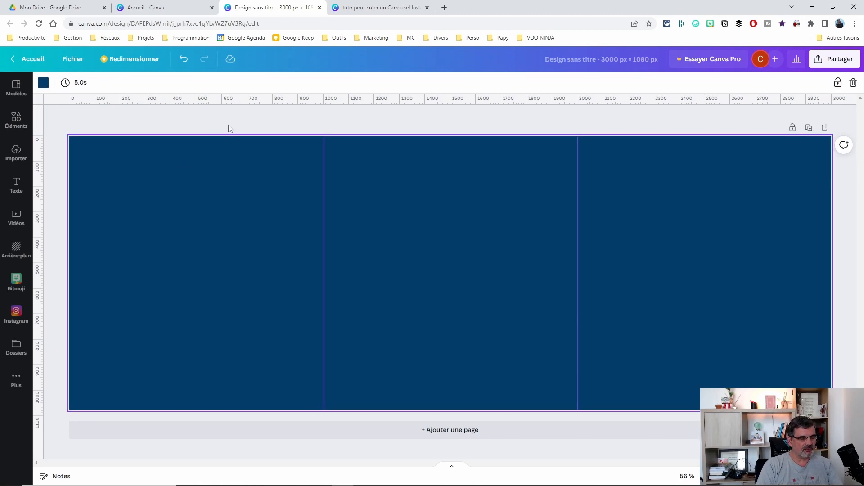
# Add the text "Ceci est la page 1", enlarge it to size 72,5 and place it near the top of the first panel.
pyautogui.press('t')
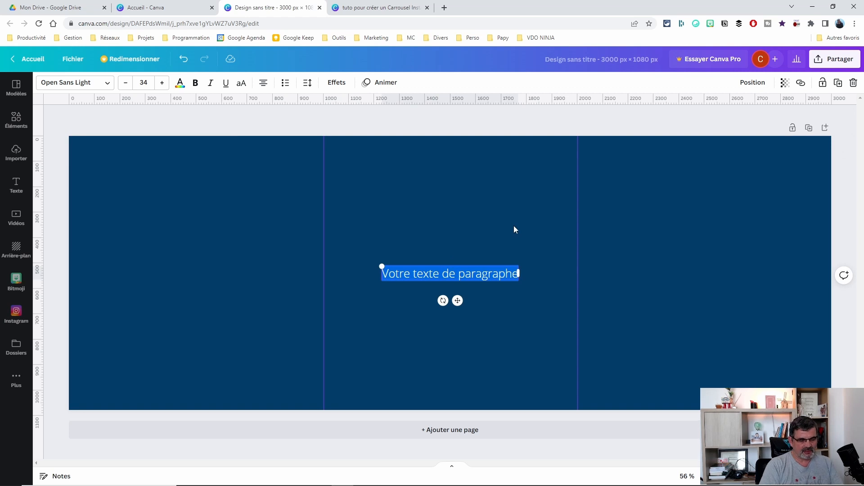
pyautogui.write('Ceci est la page 1')
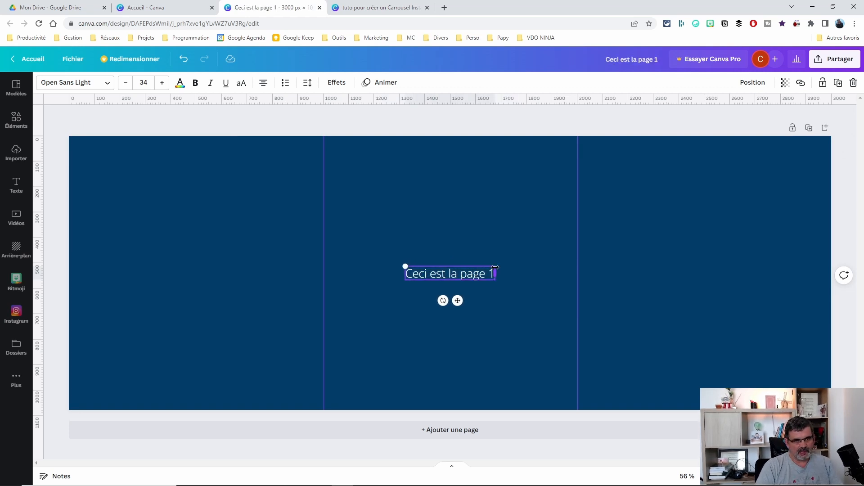
pyautogui.moveTo(446, 274); pyautogui.dragTo(315, 181)
# Duplicate the first panel's heading into the middle panel and change its number to 2.
pyautogui.moveTo(256, 165); pyautogui.dragTo(479, 185)
pyautogui.hotkey('ctrl', 'd')
pyautogui.doubleClick(533, 185)
pyautogui.moveTo(535, 185); pyautogui.dragTo(593, 174)
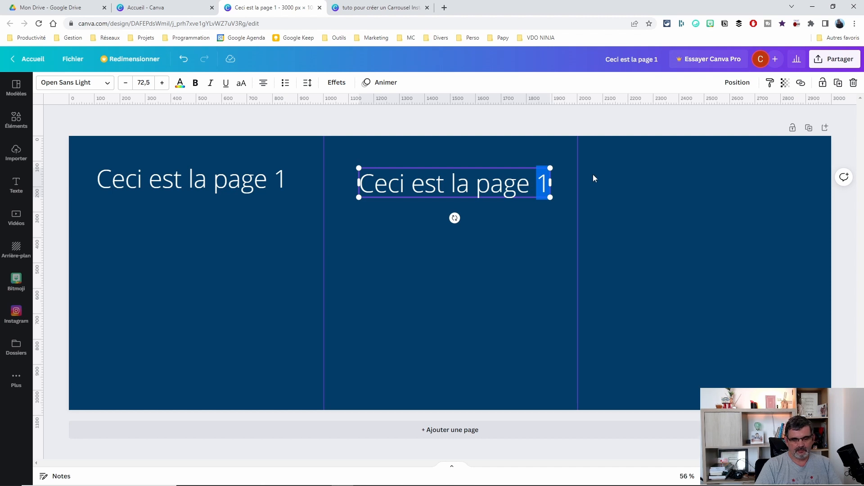
pyautogui.write('2')
pyautogui.click(513, 212)
# Copy the middle panel's heading into the third panel and change its number to 3.
pyautogui.click(480, 191)
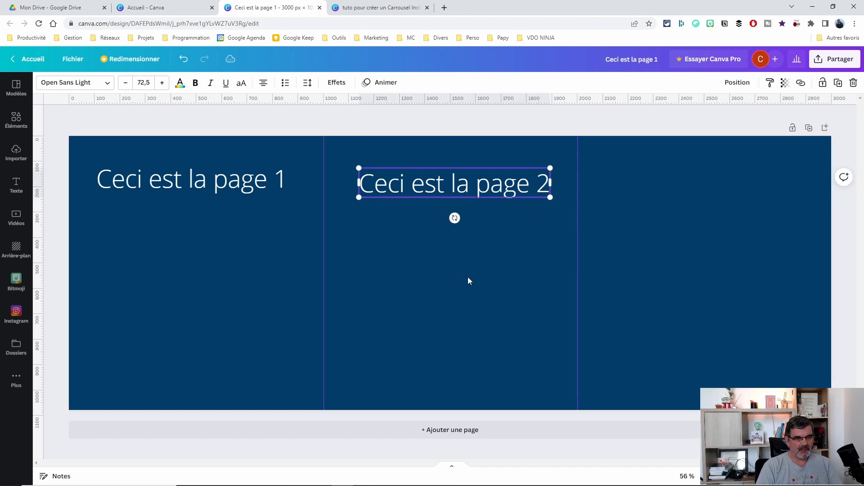
pyautogui.moveTo(490, 187); pyautogui.dragTo(743, 186)
pyautogui.doubleClick(798, 191)
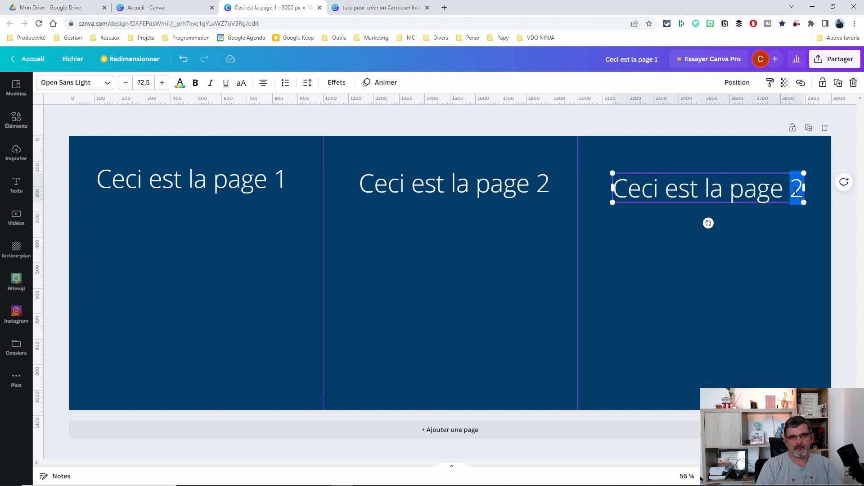
pyautogui.write('3')
pyautogui.click(449, 248)
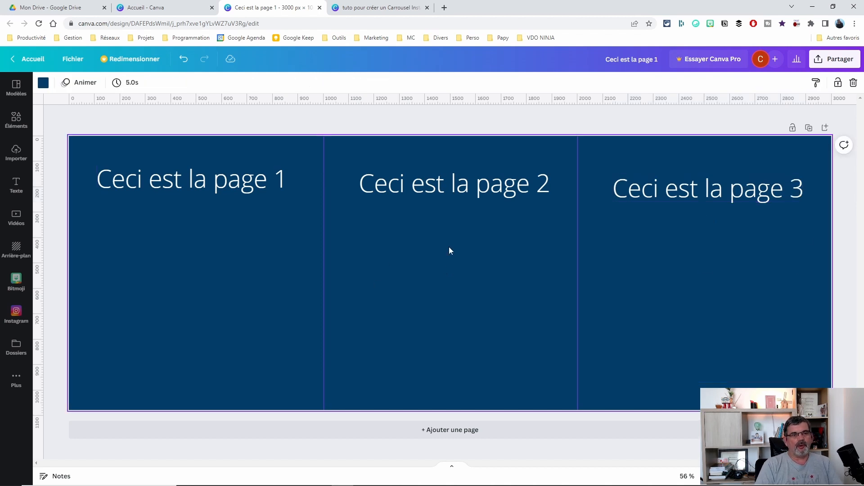
# Align the second and third panels' headings level with the first panel's heading.
pyautogui.click(453, 191)
pyautogui.moveTo(454, 194); pyautogui.dragTo(444, 185)
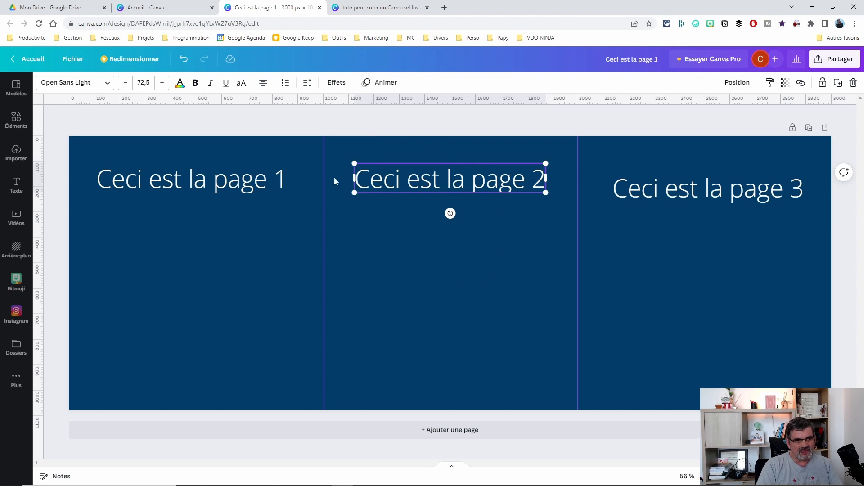
pyautogui.click(713, 195)
pyautogui.moveTo(713, 195); pyautogui.dragTo(719, 185)
pyautogui.click(674, 239)
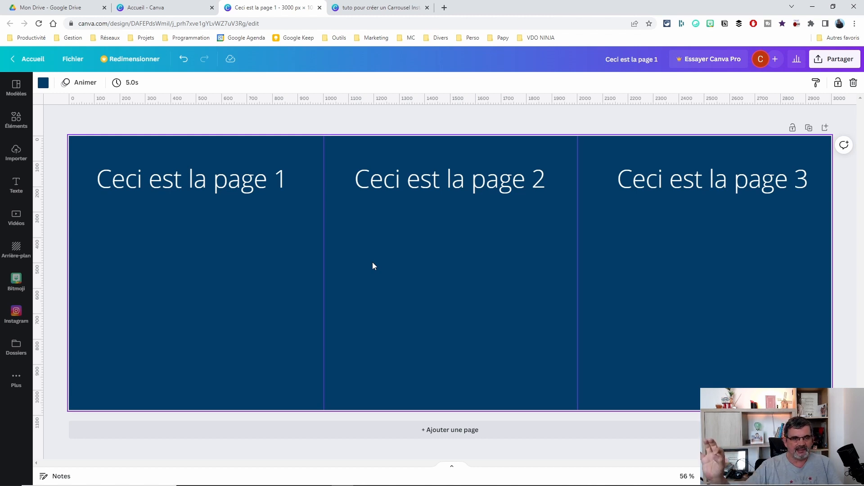
# Insert the looking-up, light-bulb and hand-on-chin avatar images from the uploaded images.
pyautogui.click(15, 153)
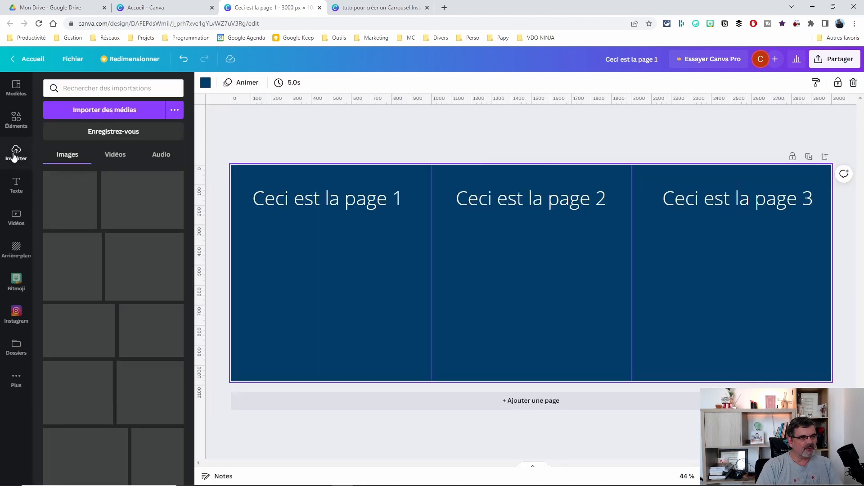
pyautogui.scroll(-10, 127, 309)
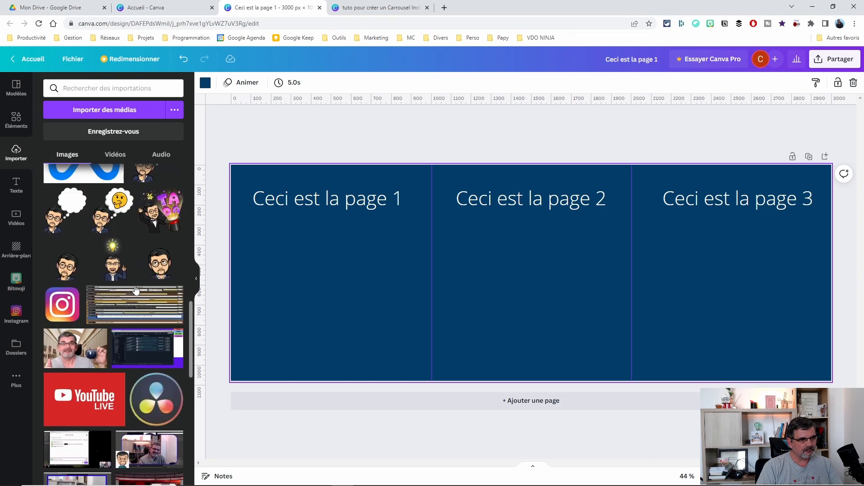
pyautogui.scroll(3, 136, 288)
pyautogui.scroll(2, 144, 297)
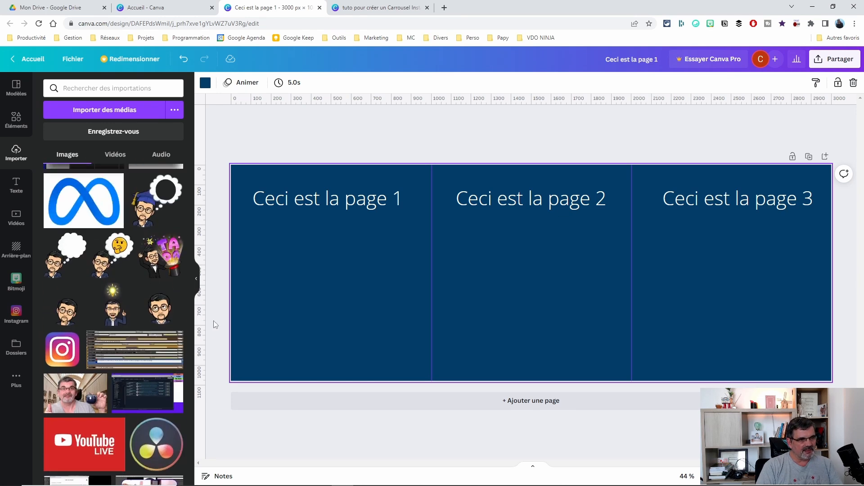
pyautogui.click(160, 310)
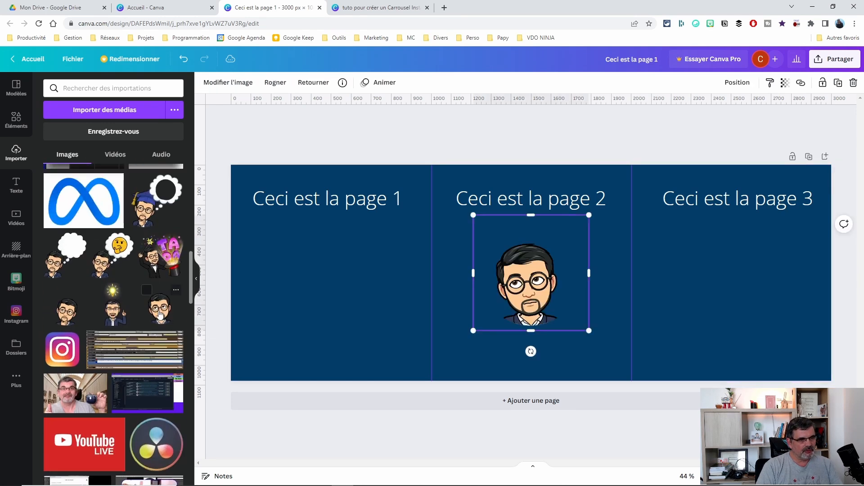
pyautogui.click(112, 317)
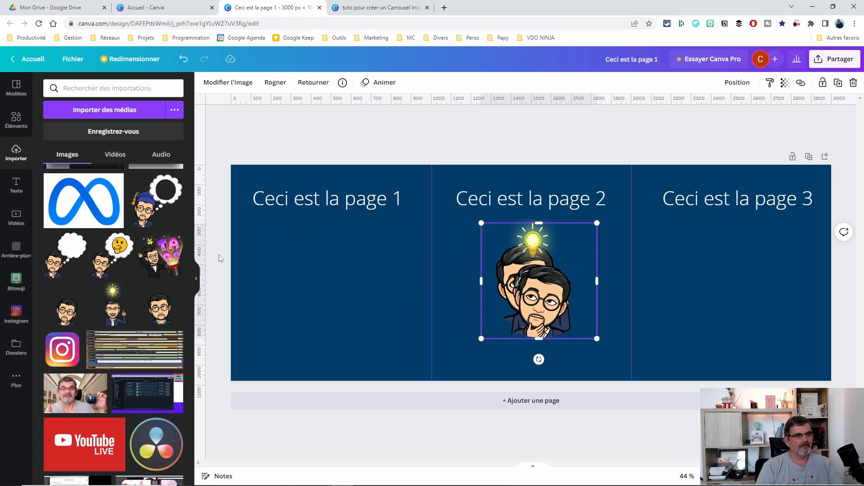
# Arrange the avatars: hand-on-chin in the first panel, looking-up in the second and light-bulb in the third.
pyautogui.click(197, 280)
pyautogui.moveTo(435, 313); pyautogui.dragTo(164, 302)
pyautogui.moveTo(518, 288); pyautogui.dragTo(742, 293)
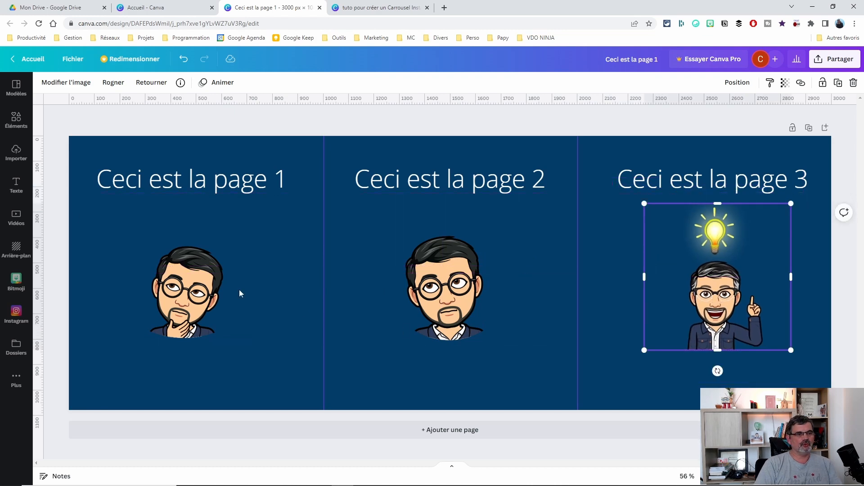
# Search the elements for "fleche" and insert the bold white brush-style arrow pointing right.
pyautogui.click(16, 120)
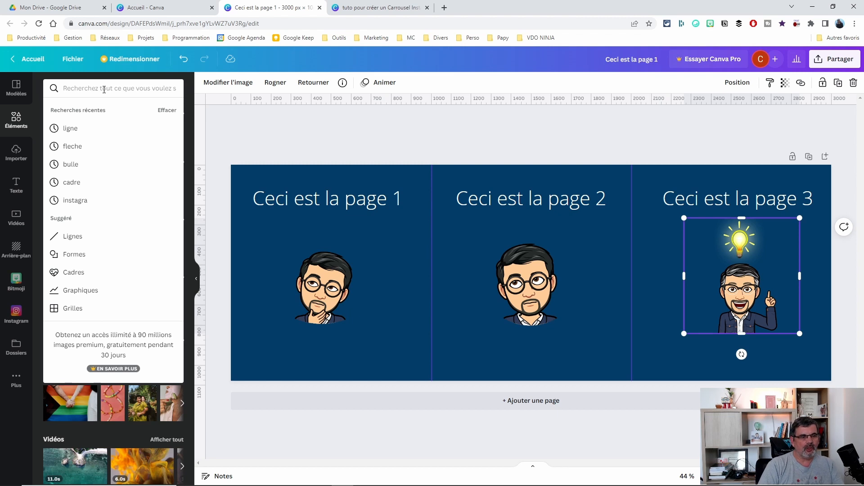
pyautogui.write('fle')
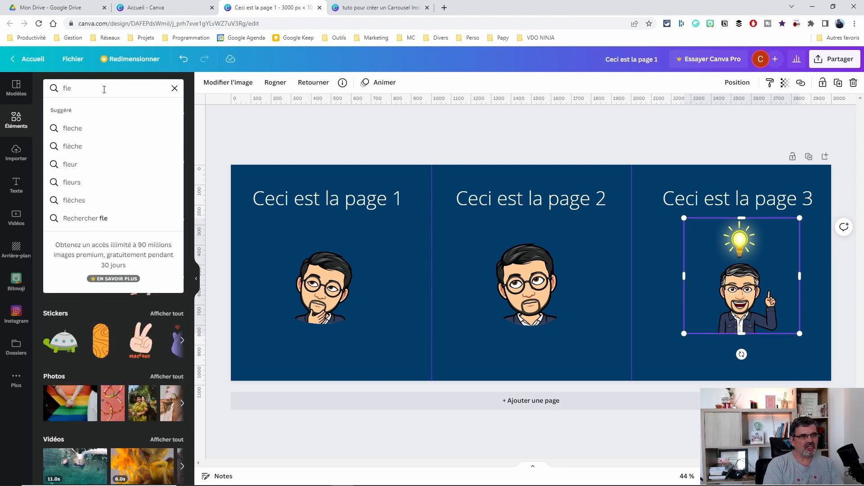
pyautogui.write('ch')
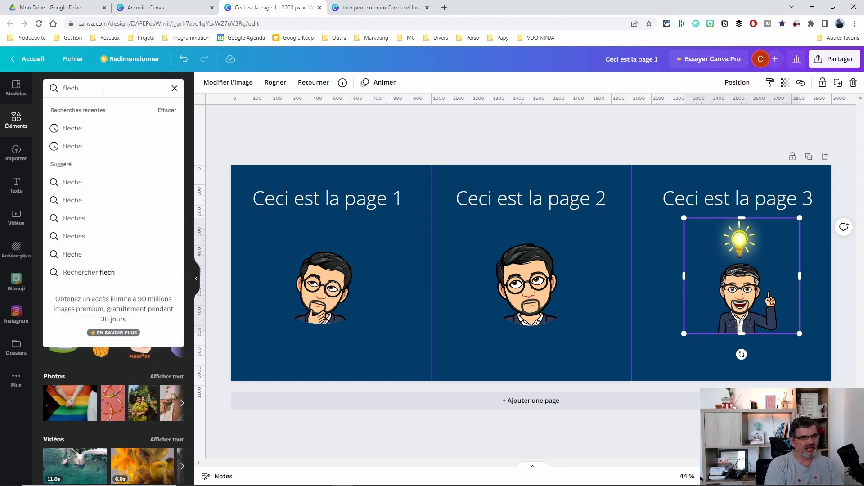
pyautogui.write('e')
pyautogui.press('Return')
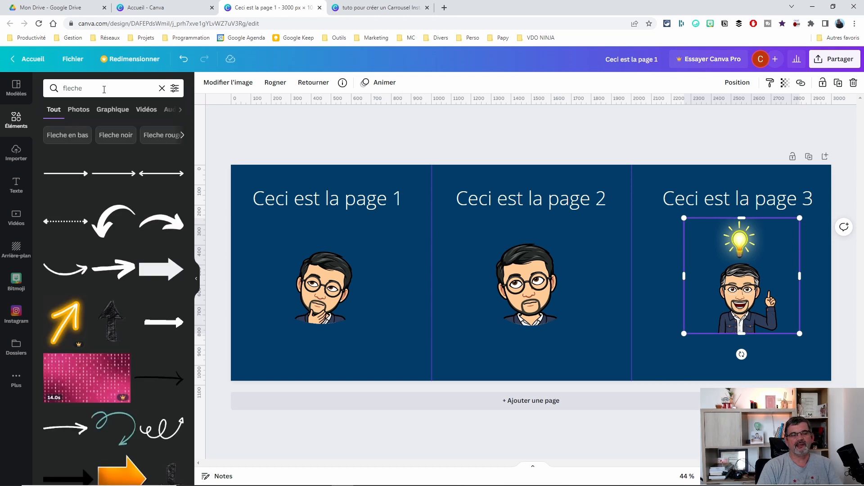
pyautogui.click(116, 273)
# Shrink the arrow to about 400 px wide and place it across the guide between the first two panels, below the avatars.
pyautogui.moveTo(580, 292); pyautogui.dragTo(453, 344)
pyautogui.moveTo(501, 280); pyautogui.dragTo(394, 328)
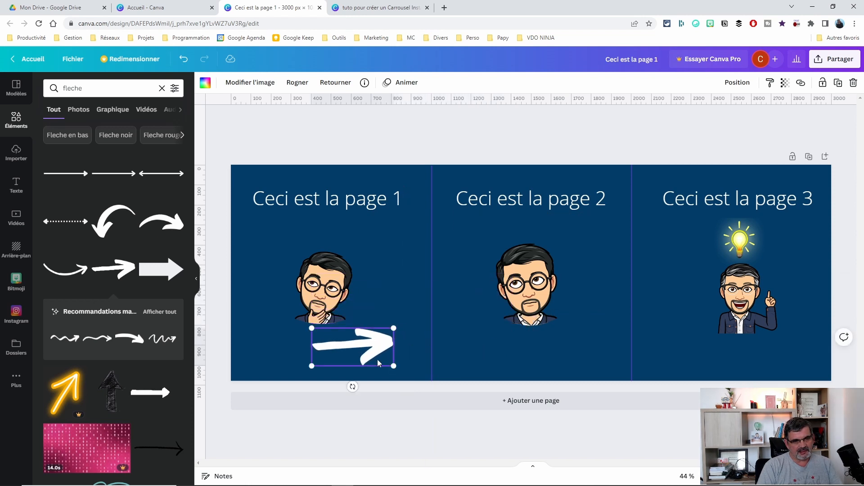
pyautogui.moveTo(367, 358); pyautogui.dragTo(443, 362)
pyautogui.click(536, 346)
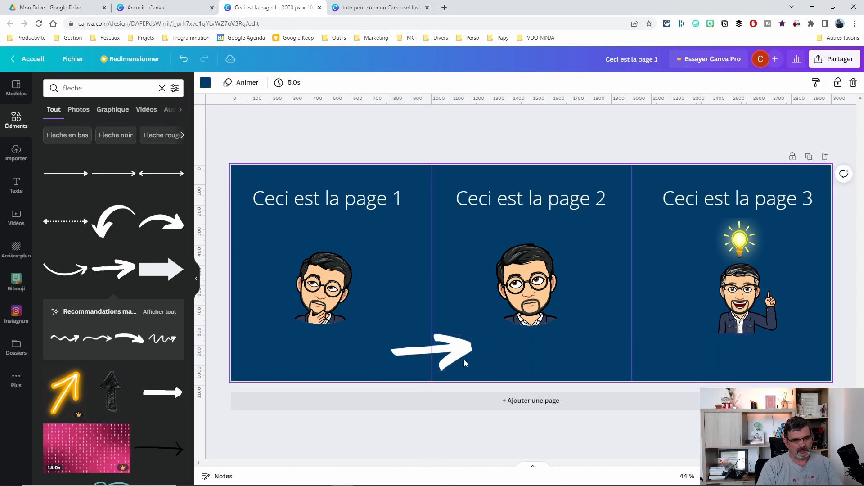
# Duplicate the arrow, shrink the copy to about 240 px wide and place it in the second panel just before the guide to the third.
pyautogui.click(463, 358)
pyautogui.hotkey('ctrl', 'd')
pyautogui.moveTo(456, 367); pyautogui.dragTo(606, 357)
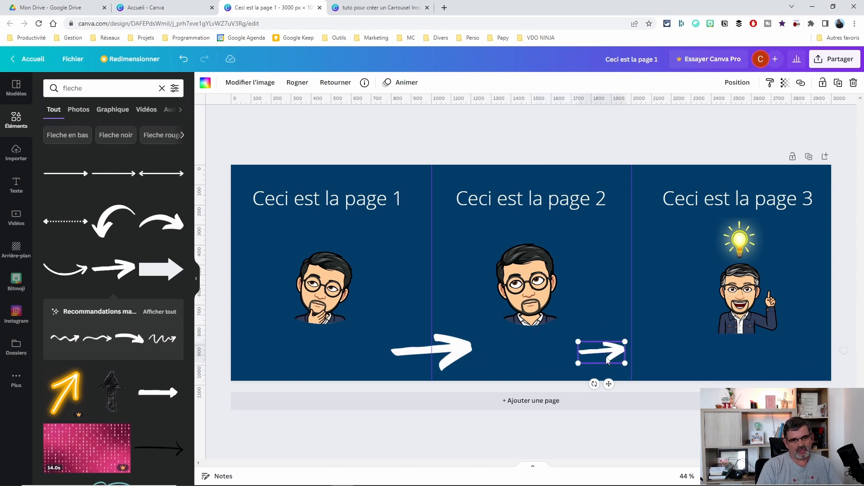
pyautogui.click(578, 136)
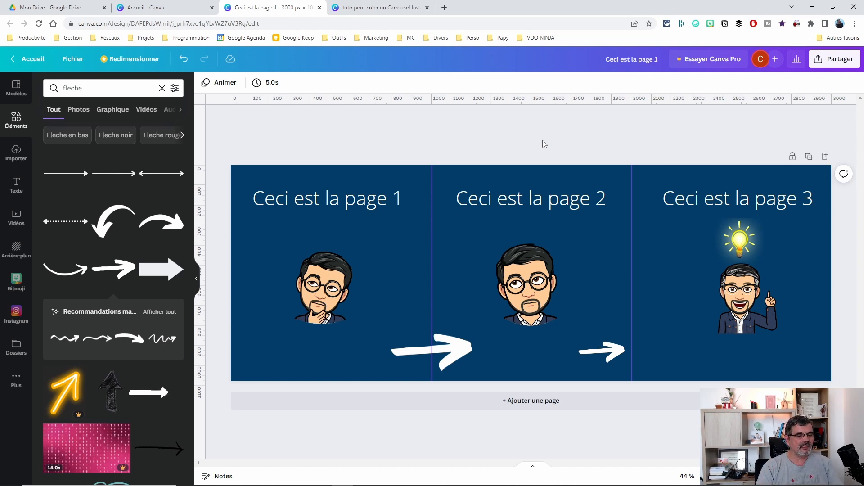
pyautogui.click(197, 280)
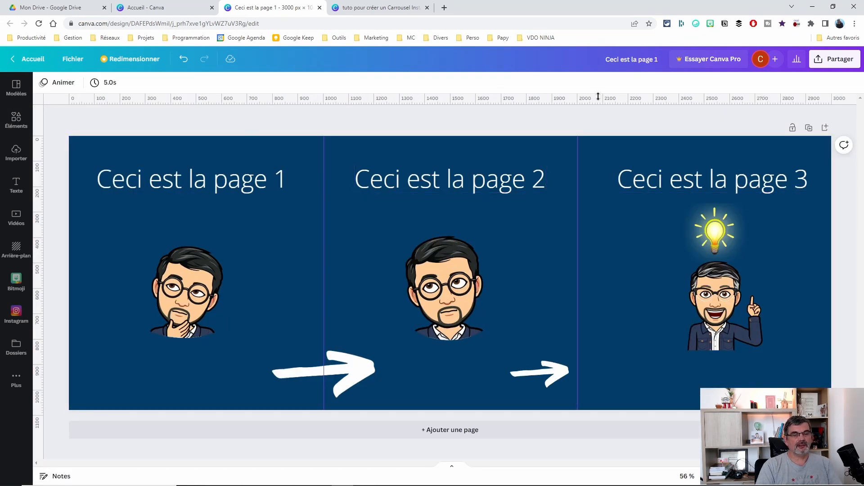
# Create a new design with custom dimensions of 1000 × 1080 px from the home page.
pyautogui.click(154, 8)
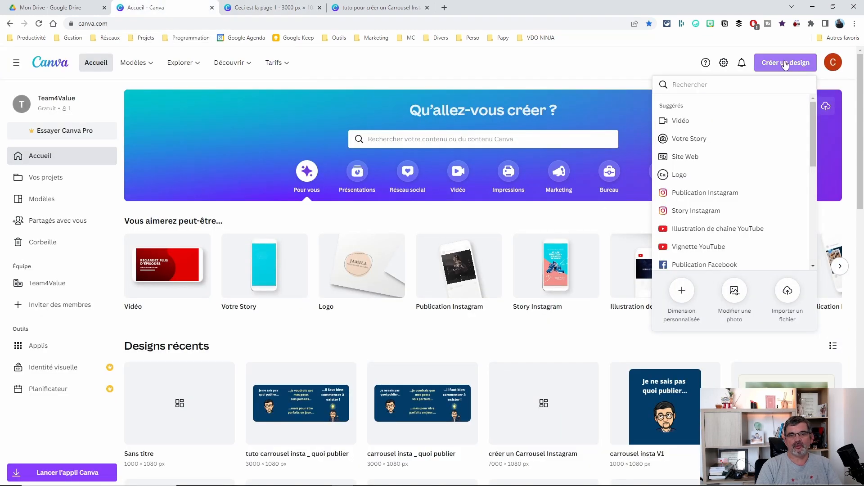
pyautogui.click(683, 293)
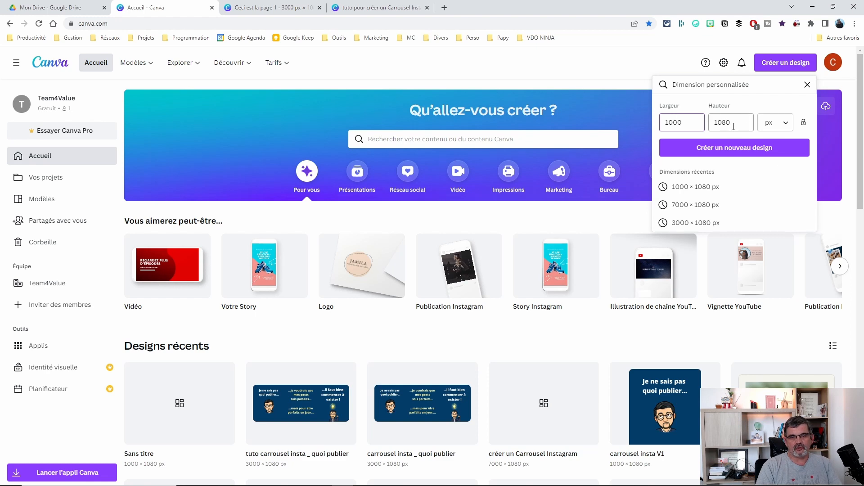
pyautogui.click(724, 149)
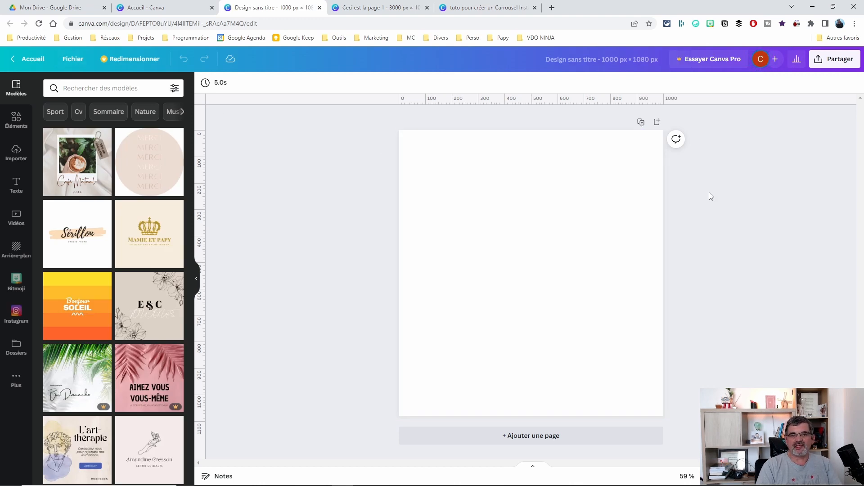
# Add two blank pages to the 1000 × 1080 px design and return to page 1.
pyautogui.click(196, 280)
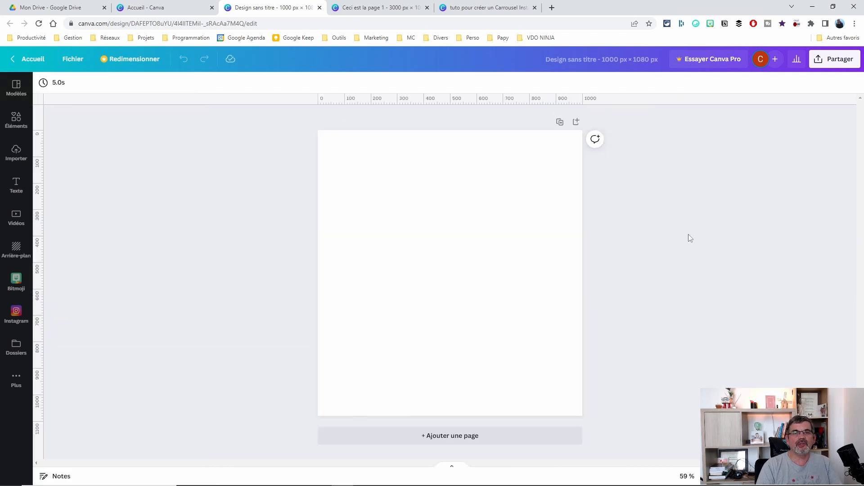
pyautogui.click(439, 436)
pyautogui.click(450, 434)
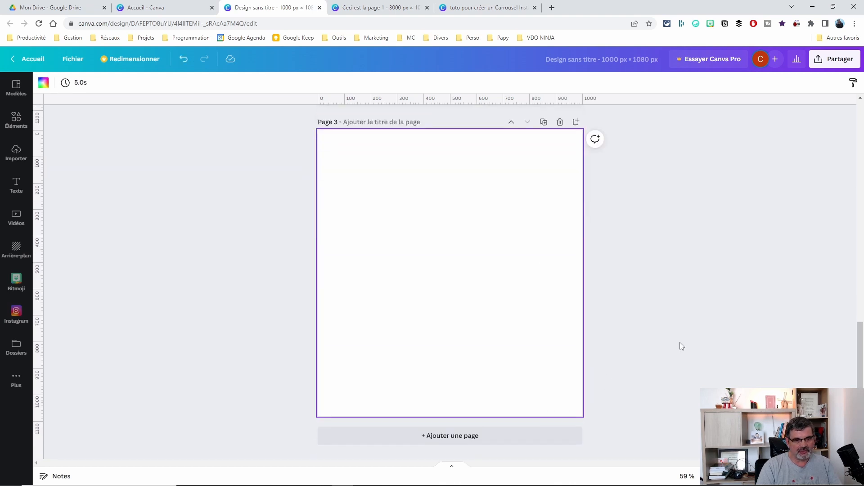
pyautogui.scroll(14, 725, 336)
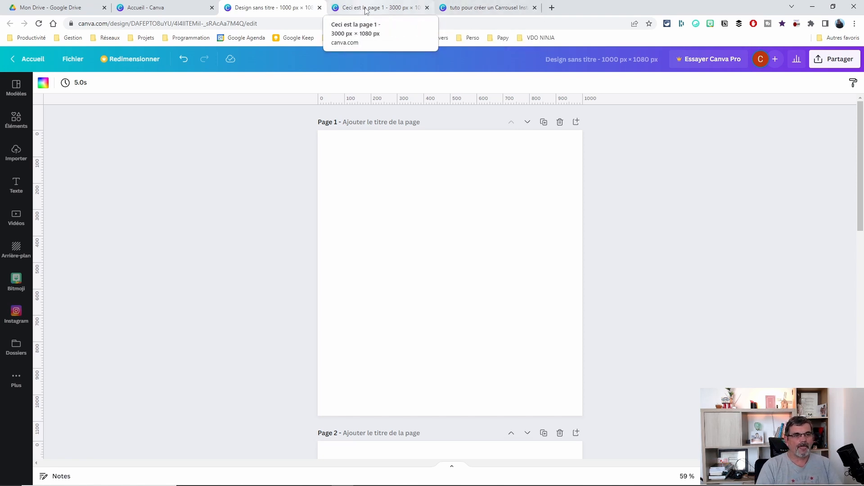
# Take a rectangular screen capture of exactly the first panel, "Ceci est la page 1", in the 3000 px wide design.
pyautogui.click(391, 9)
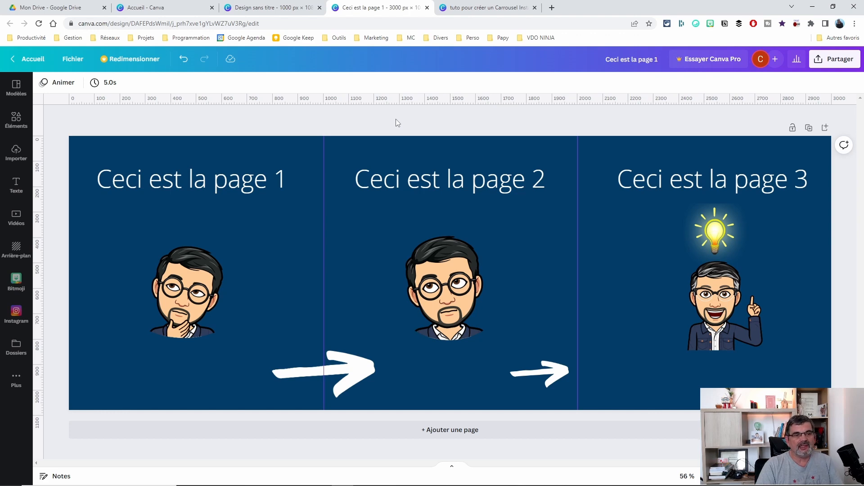
pyautogui.press('super+shift+s')
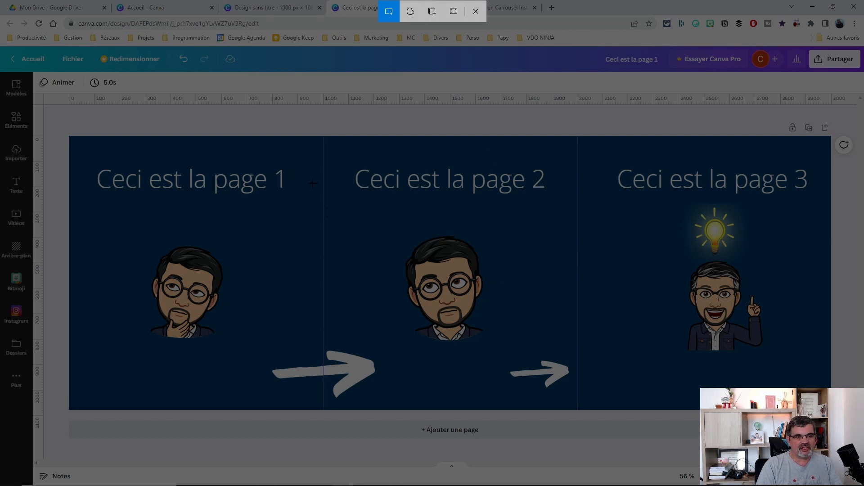
pyautogui.moveTo(70, 136); pyautogui.dragTo(324, 409)
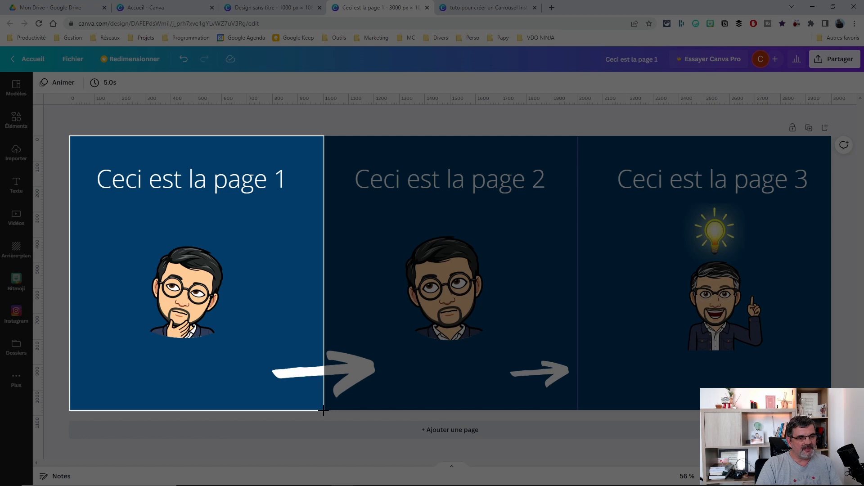
pyautogui.moveTo(324, 409); pyautogui.dragTo(324, 410)
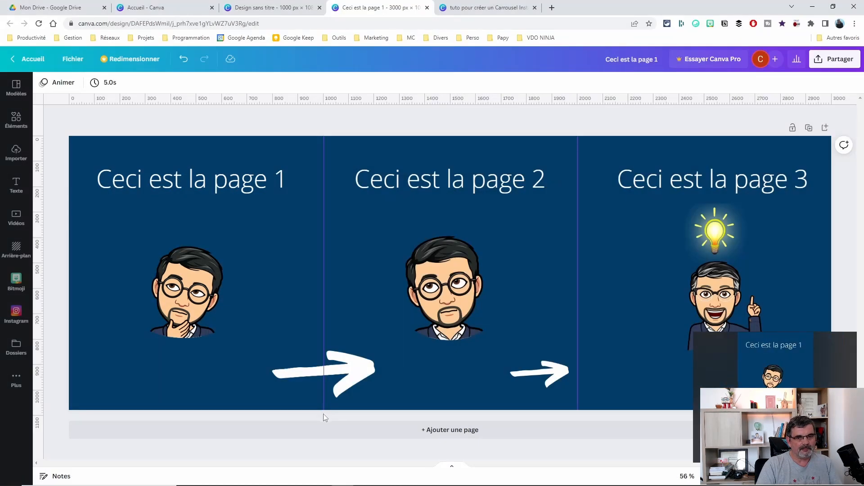
# Paste the first panel's capture onto page 1 of the 1000 × 1080 px design and enlarge it to fill the page.
pyautogui.click(281, 10)
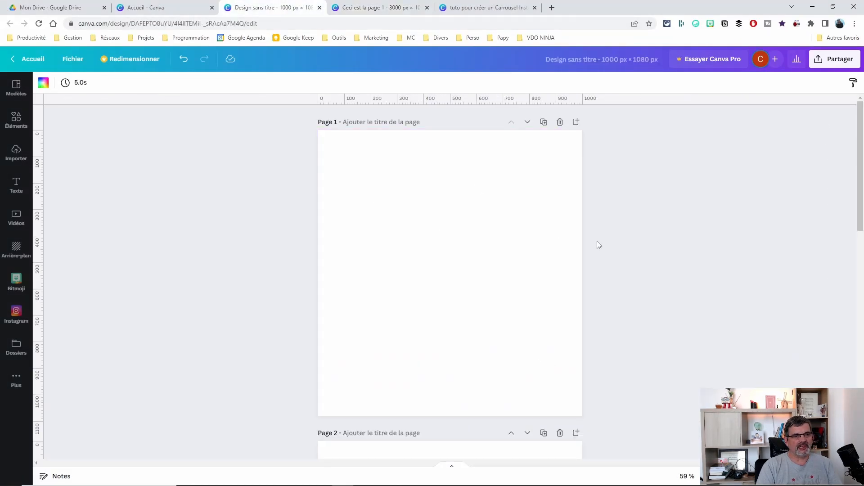
pyautogui.click(404, 241)
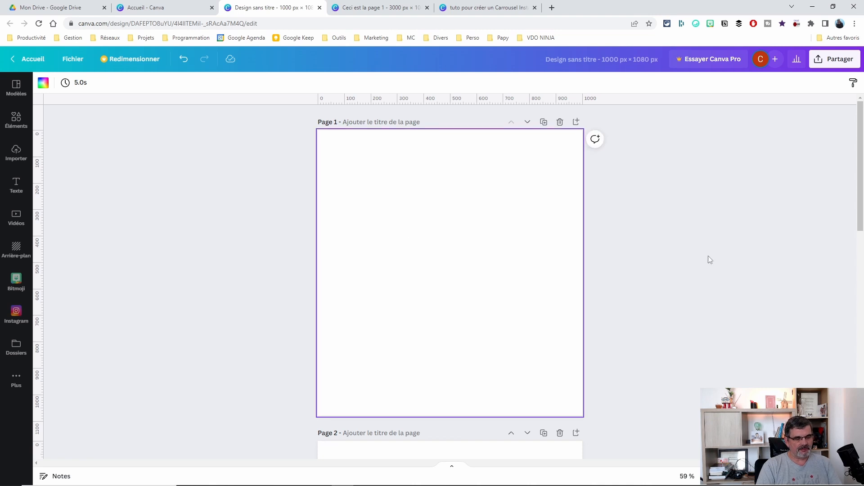
pyautogui.hotkey('ctrl', 'v')
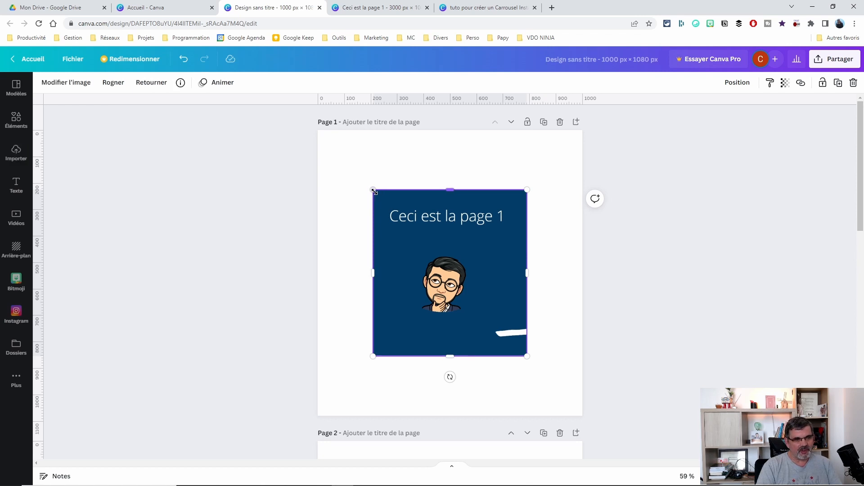
pyautogui.moveTo(374, 189); pyautogui.dragTo(318, 130)
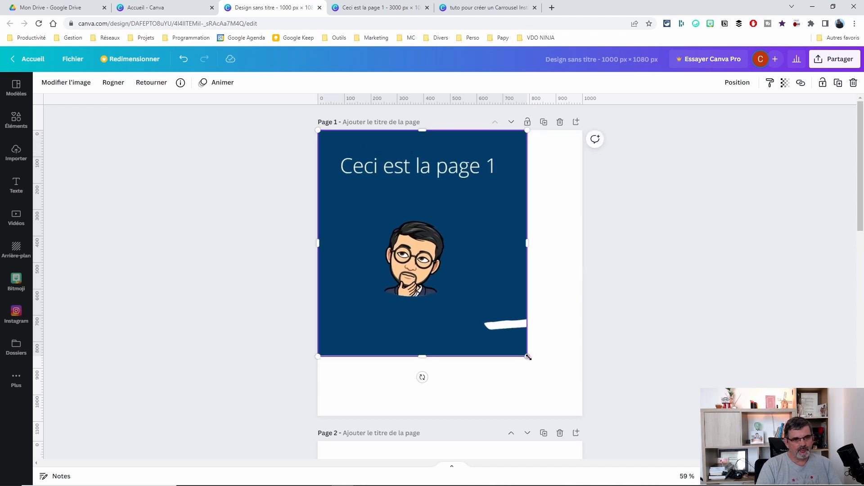
pyautogui.moveTo(528, 356); pyautogui.dragTo(582, 415)
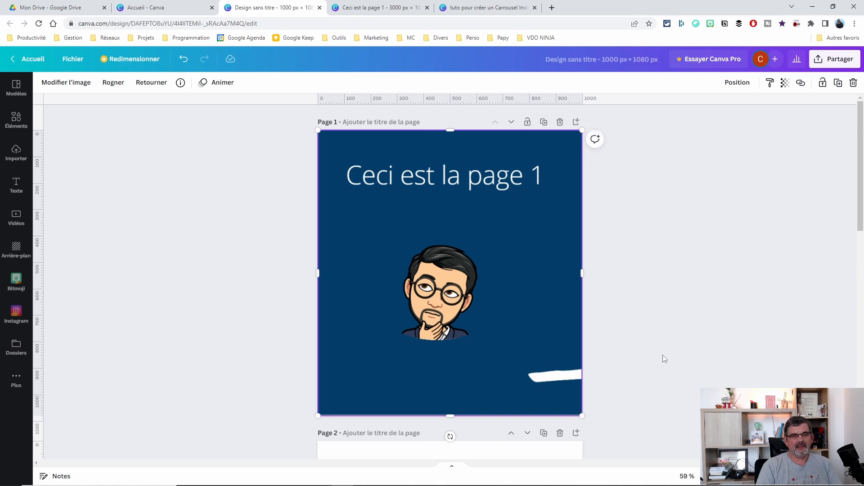
pyautogui.click(650, 323)
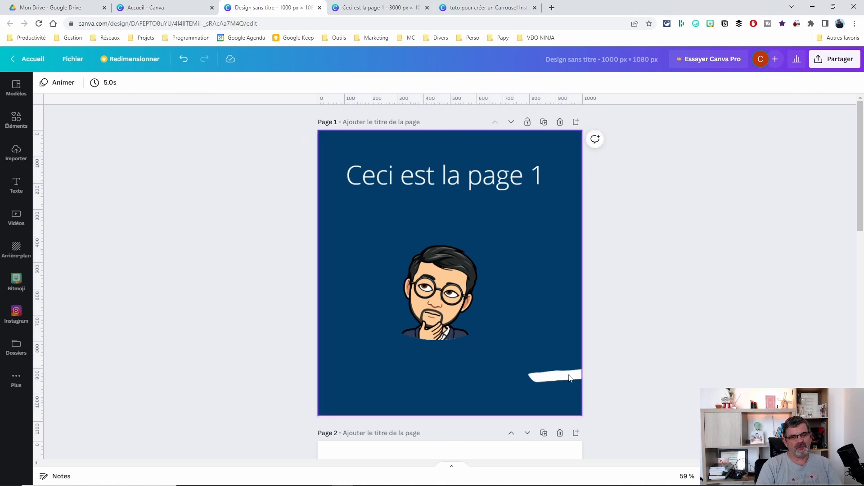
# Take a rectangular screen capture of the second panel between the two guides in the 3000 px wide design.
pyautogui.scroll(-6, 662, 335)
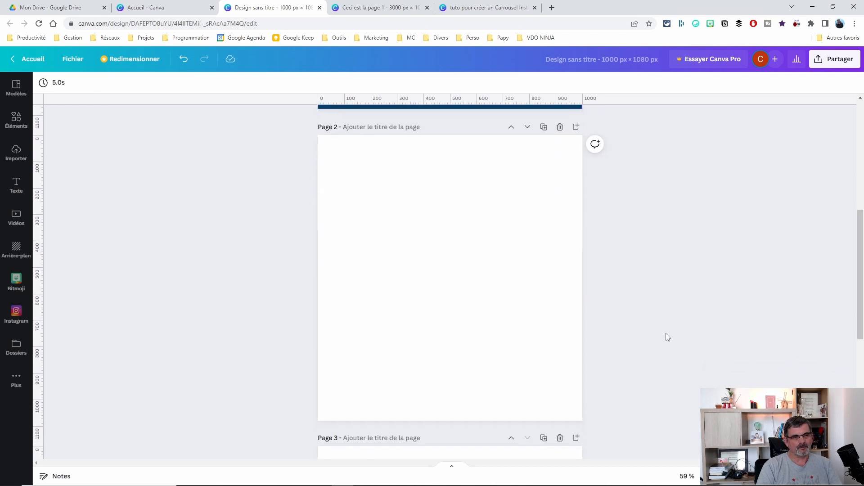
pyautogui.click(370, 8)
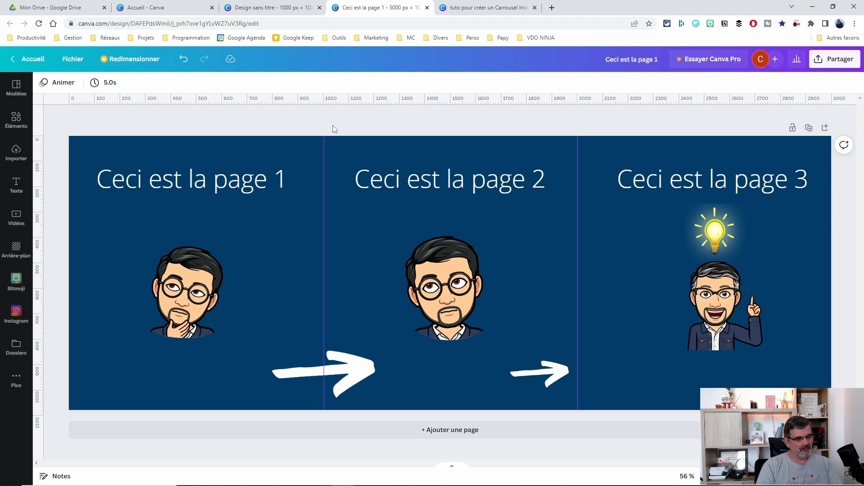
pyautogui.press('super+shift+s')
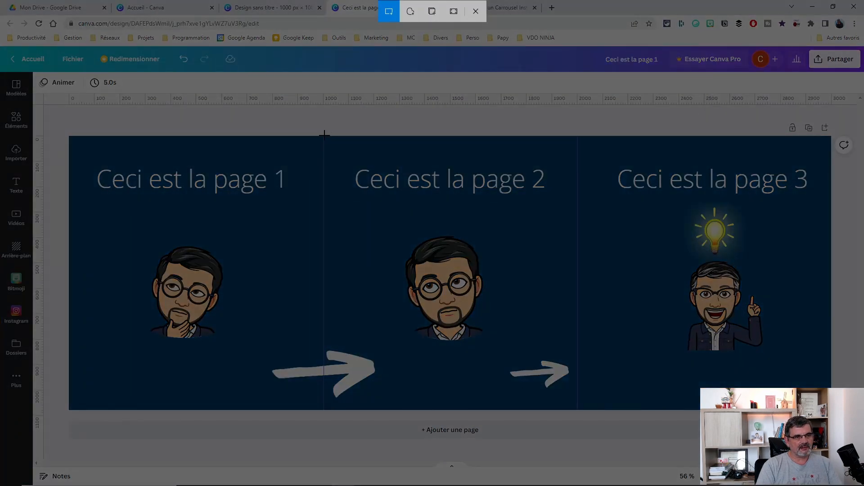
pyautogui.moveTo(324, 135); pyautogui.dragTo(577, 411)
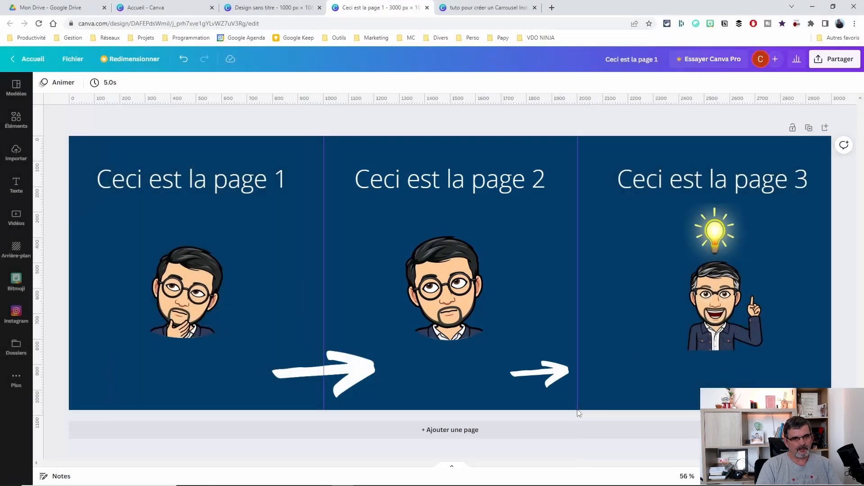
# Paste the second panel's capture onto page 2 of the 1000 × 1080 px design and enlarge it to cover the page.
pyautogui.click(310, 6)
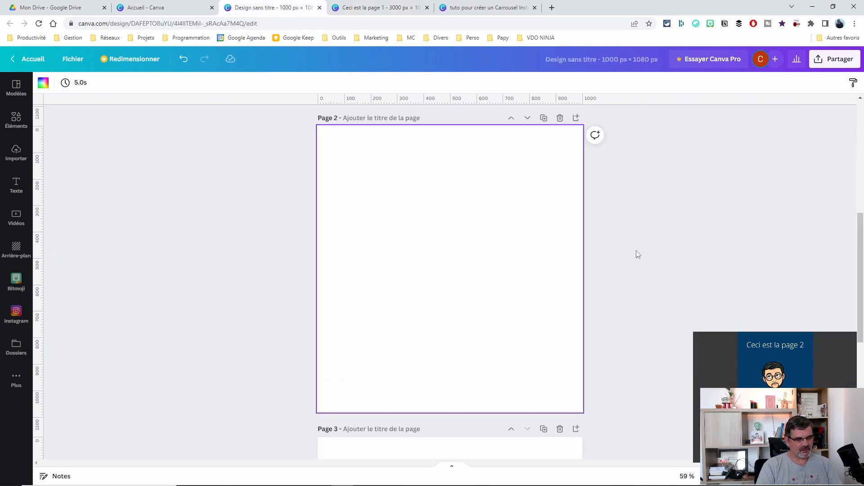
pyautogui.hotkey('ctrl', 'v')
pyautogui.moveTo(374, 188); pyautogui.dragTo(349, 147)
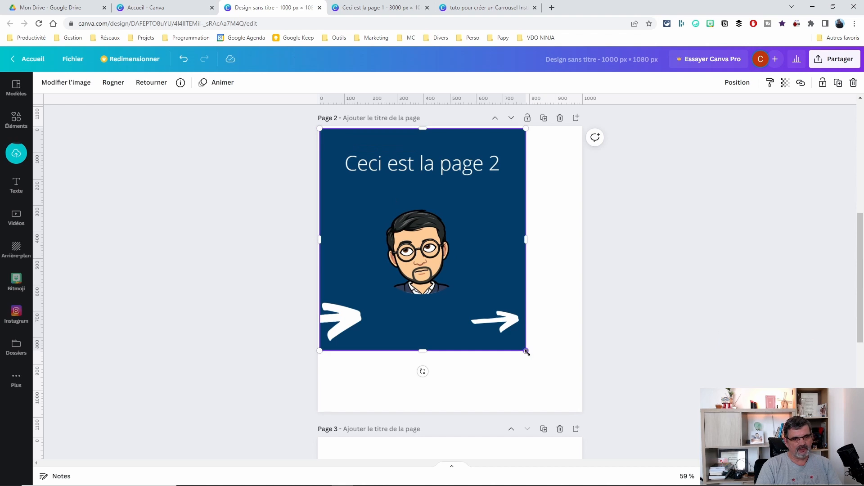
pyautogui.moveTo(525, 350); pyautogui.dragTo(582, 413)
pyautogui.click(636, 322)
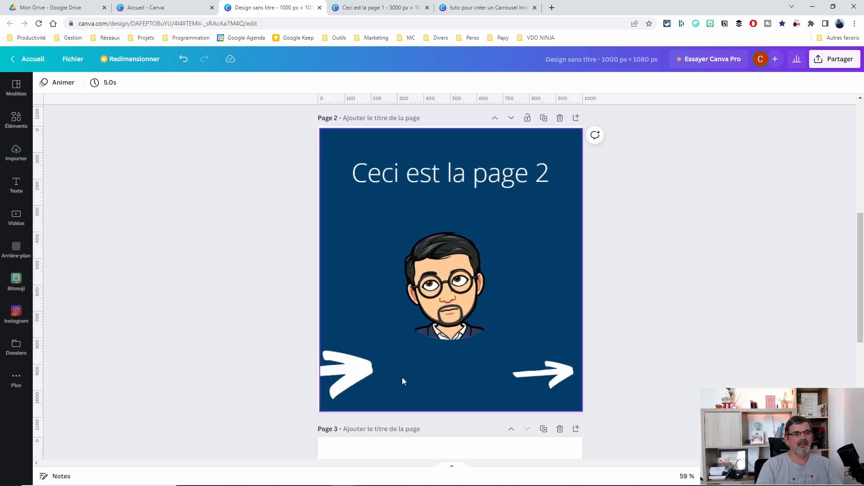
# Compare how the arrow runs from page 1 to page 2, viewing the pages side by side in grid view.
pyautogui.scroll(2, 707, 299)
pyautogui.scroll(2, 706, 299)
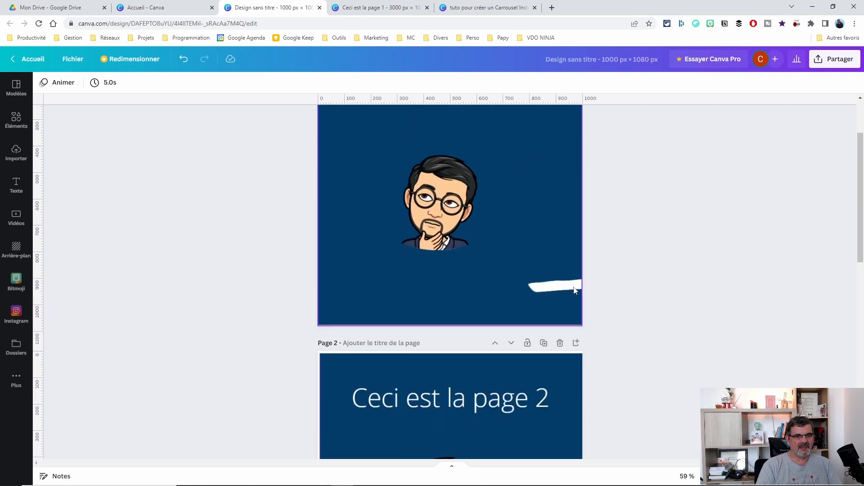
pyautogui.scroll(-5, 509, 356)
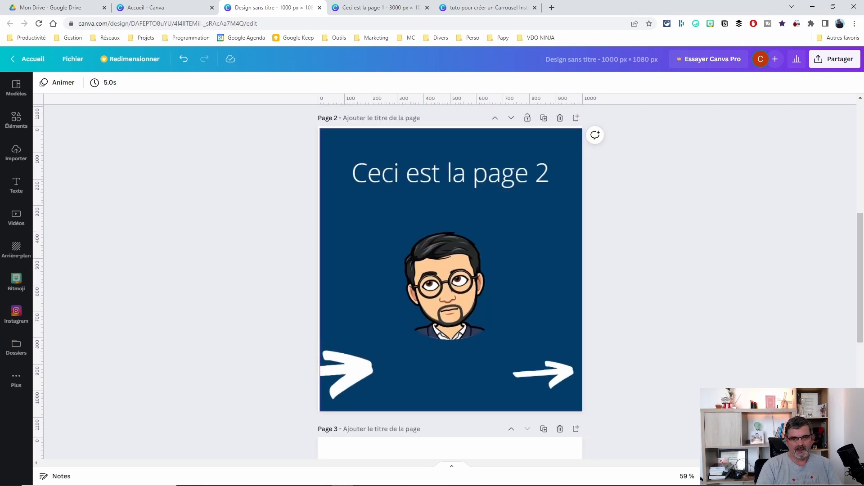
pyautogui.click(813, 478)
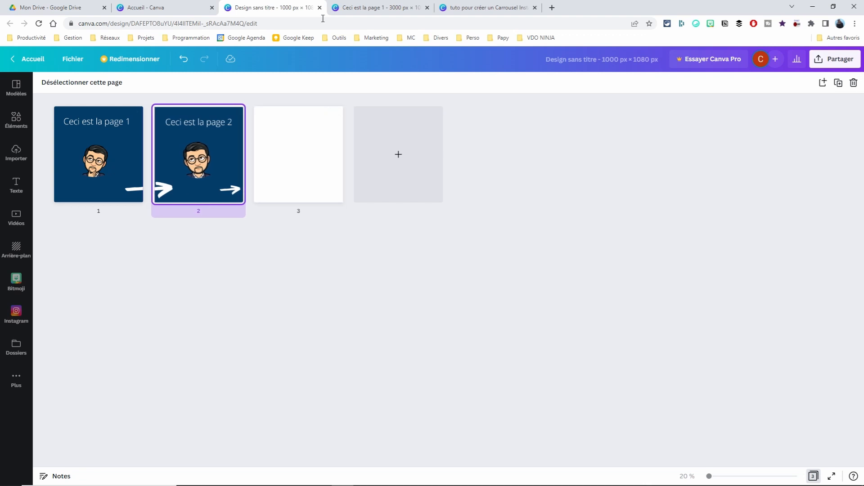
# Take a rectangular screen capture of the third panel, "Ceci est la page 3", in the 3000 px wide design.
pyautogui.click(378, 8)
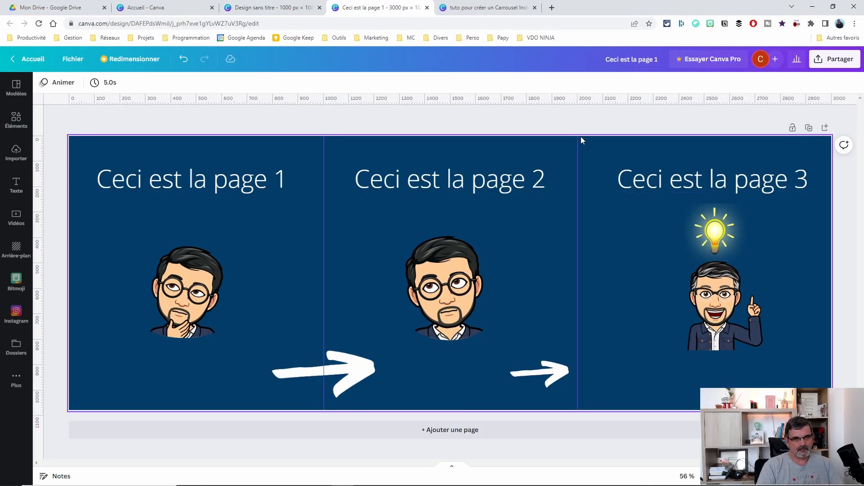
pyautogui.press('super+shift+s')
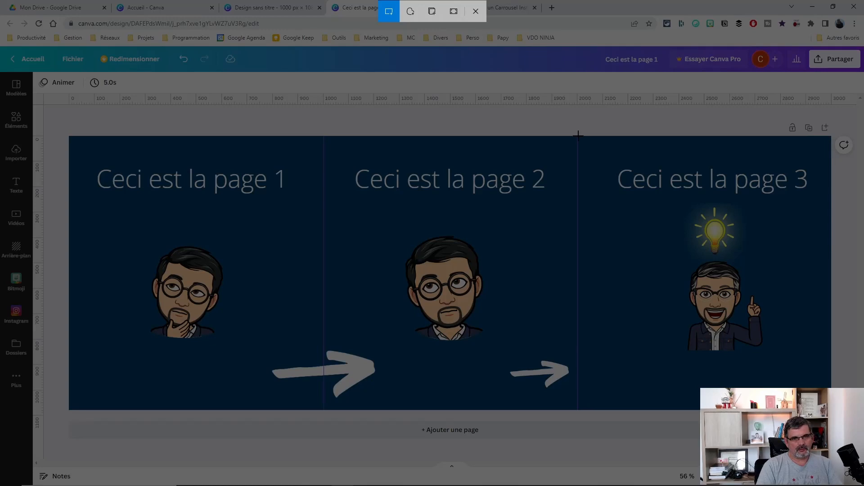
pyautogui.moveTo(578, 135); pyautogui.dragTo(830, 410)
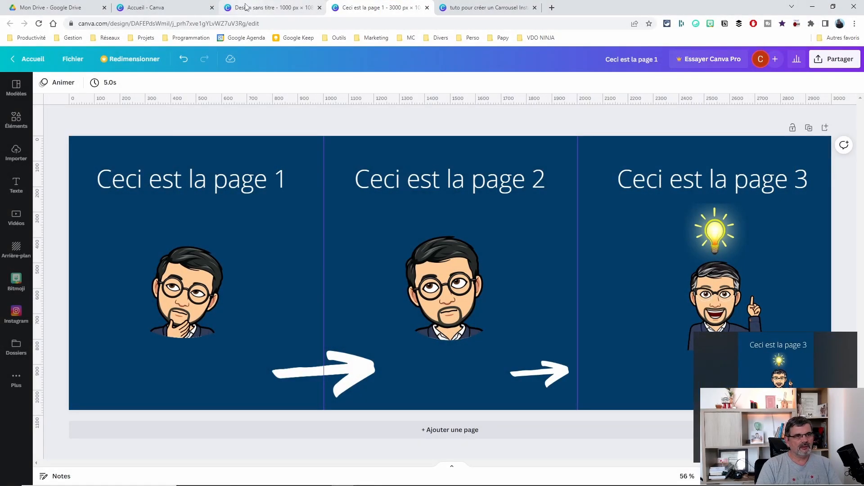
# Paste the third panel's capture onto page 3 of the 1000 × 1080 px design and enlarge it to fill the page.
pyautogui.click(270, 7)
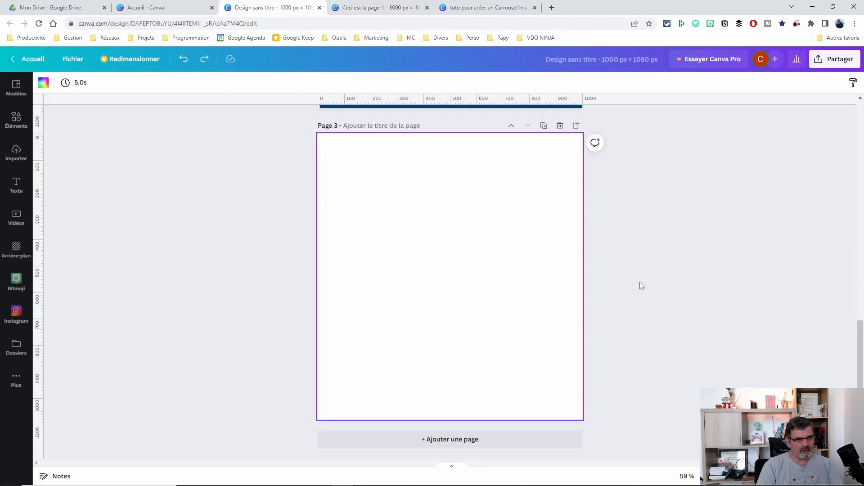
pyautogui.hotkey('ctrl', 'v')
pyautogui.moveTo(371, 192); pyautogui.dragTo(318, 133)
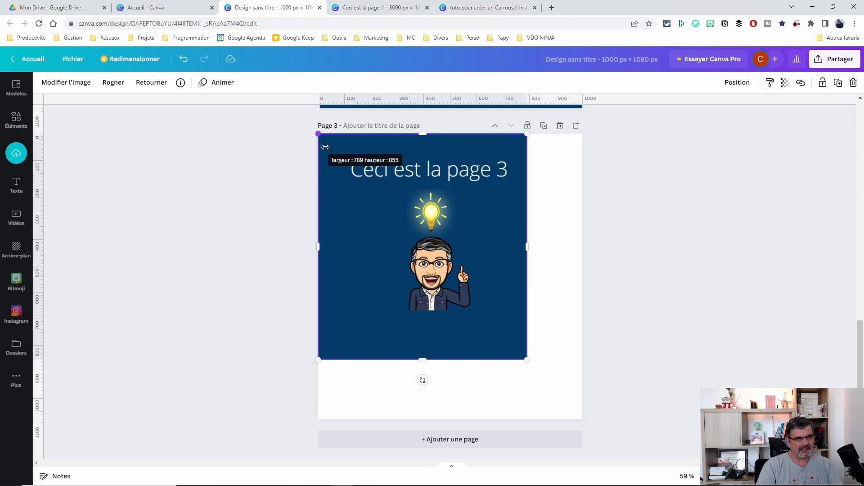
pyautogui.moveTo(527, 360); pyautogui.dragTo(582, 419)
pyautogui.click(661, 308)
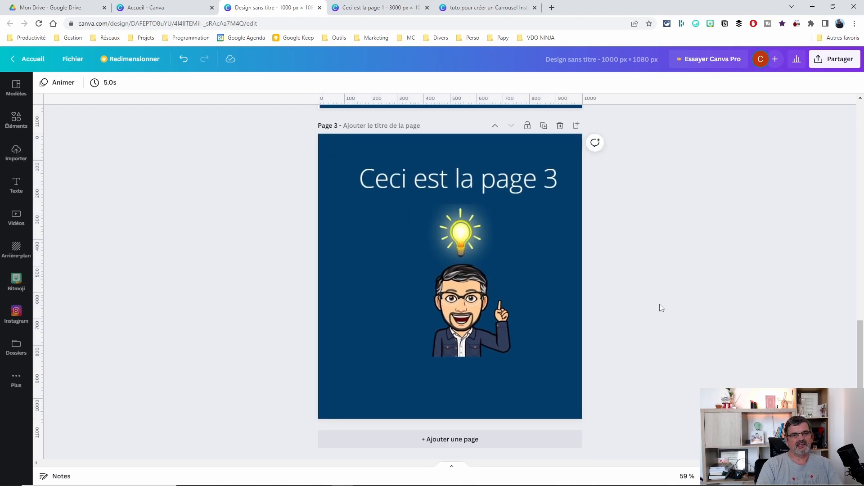
# Check the three pages side by side in grid view and review the PNG download settings for all pages.
pyautogui.scroll(8, 698, 276)
pyautogui.scroll(-8, 698, 277)
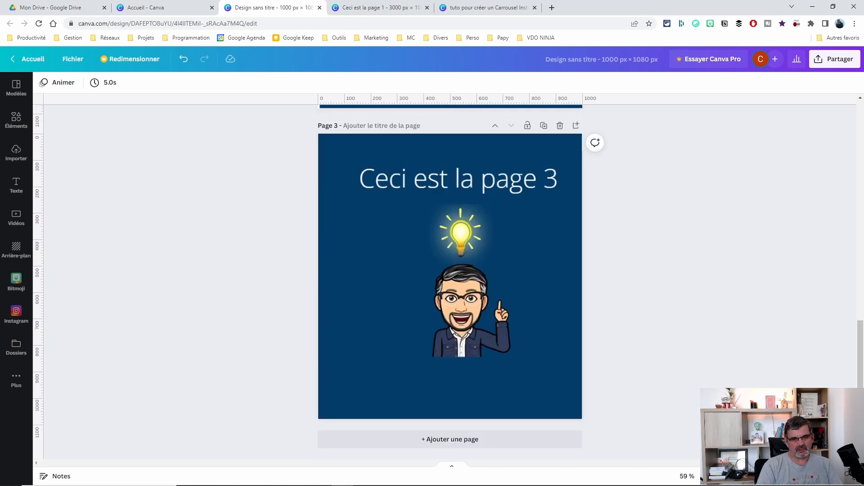
pyautogui.click(812, 477)
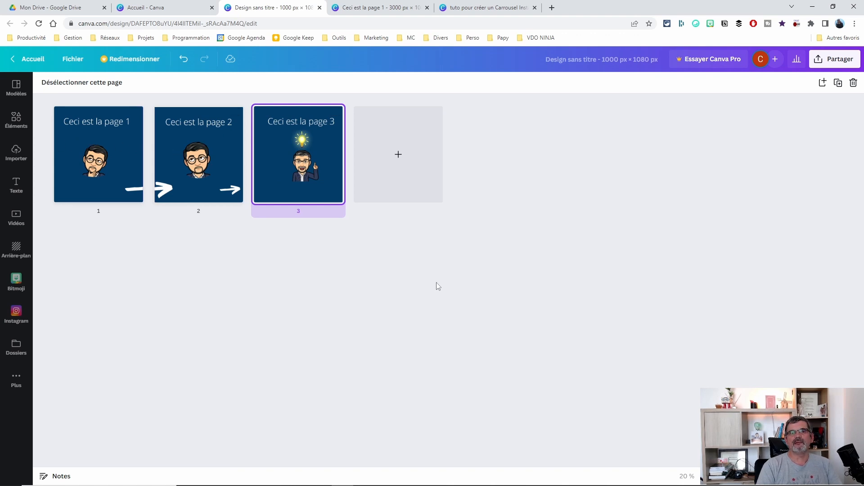
pyautogui.click(822, 61)
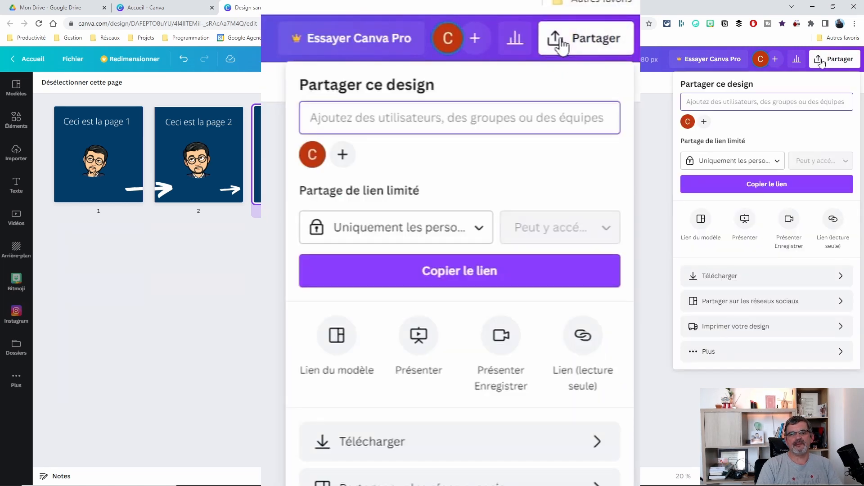
pyautogui.click(733, 288)
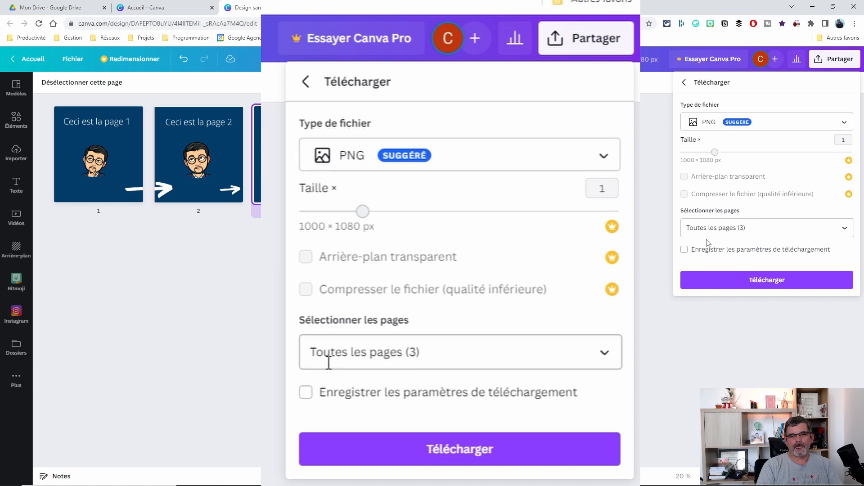
pyautogui.click(754, 229)
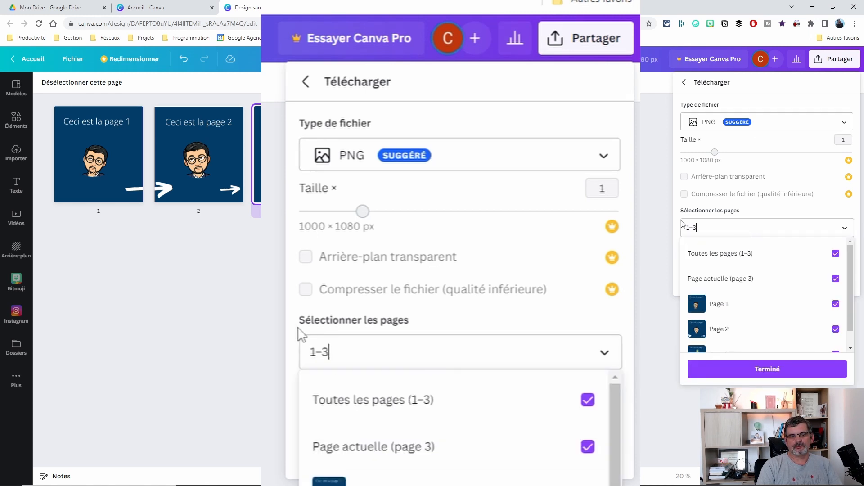
pyautogui.click(679, 207)
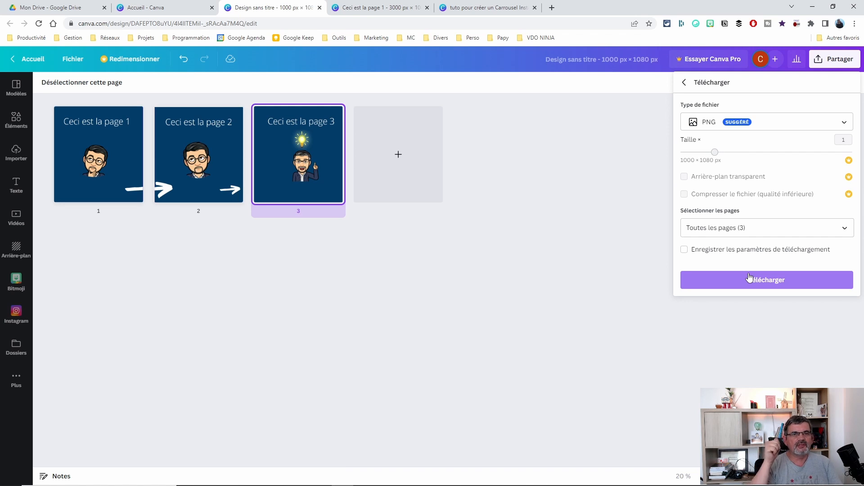
pyautogui.click(385, 9)
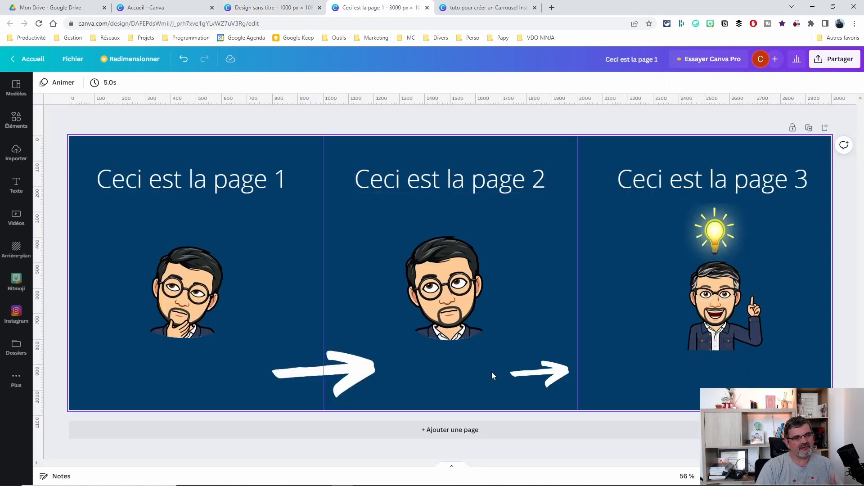
pyautogui.click(271, 9)
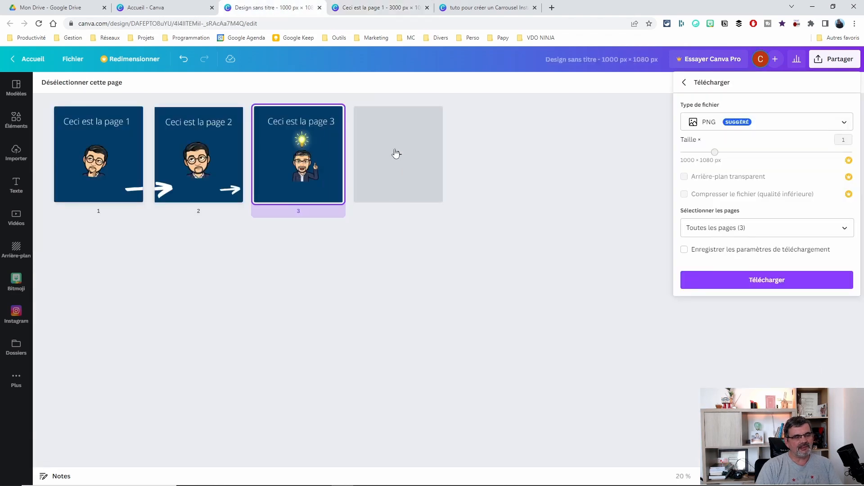
# Return to the normal page view and delete the pasted capture from page 1 of the 1000 × 1080 px design.
pyautogui.click(719, 477)
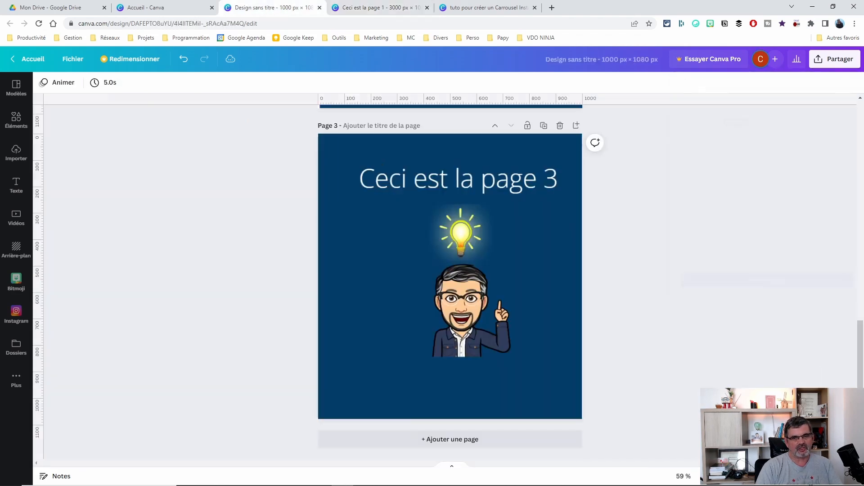
pyautogui.scroll(5, 661, 279)
pyautogui.scroll(5, 662, 279)
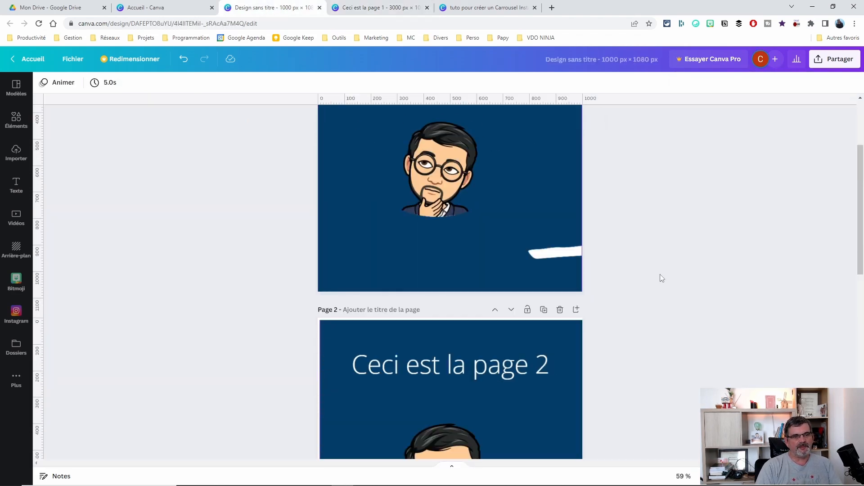
pyautogui.click(447, 182)
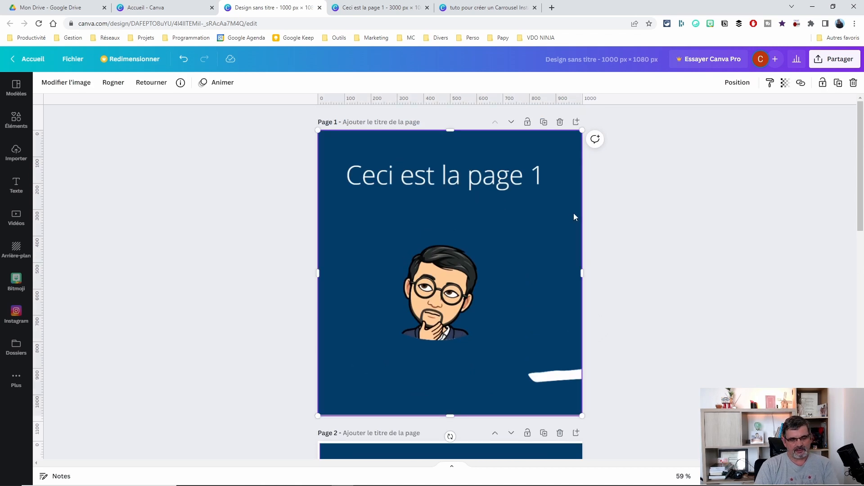
pyautogui.press('Delete')
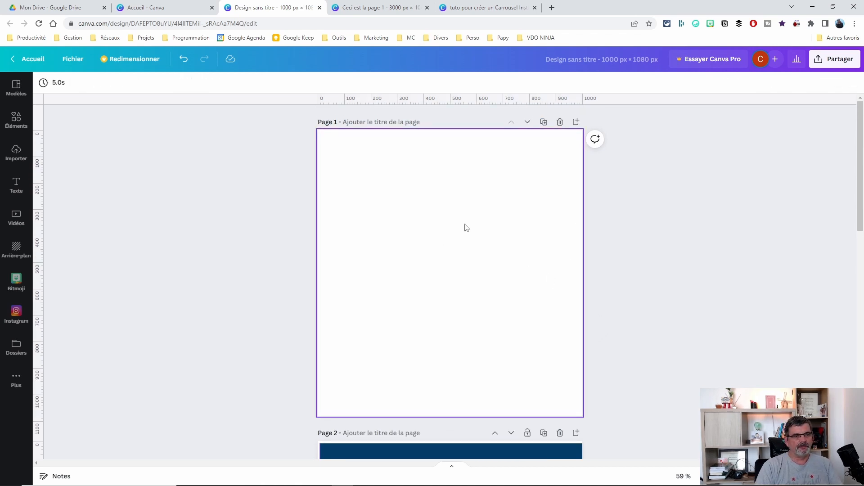
# Fill the background of page 1 with the dark blue from the logo colours.
pyautogui.click(403, 219)
pyautogui.click(43, 83)
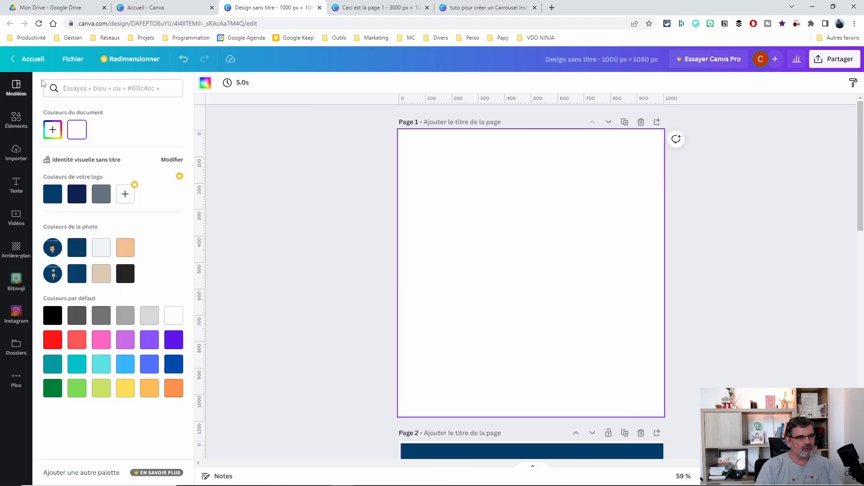
pyautogui.click(53, 194)
pyautogui.click(416, 220)
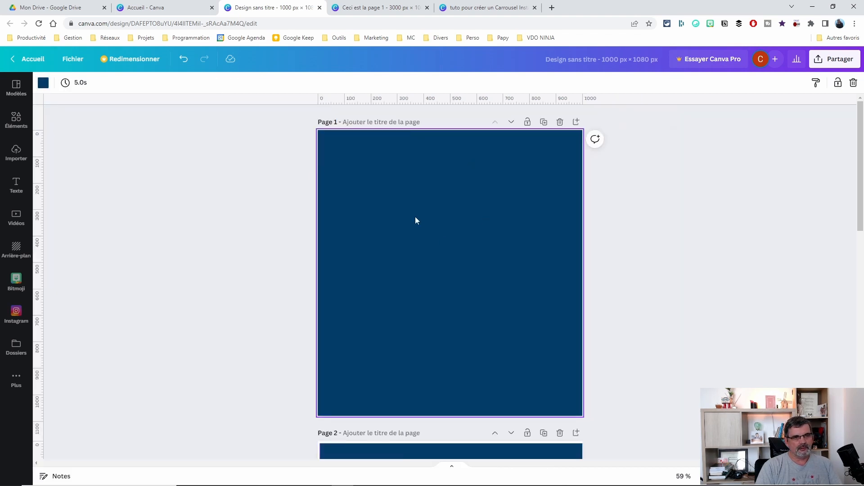
# Copy the first panel's title, avatar and large arrow from the 3000 px design onto page 1 and shift them down together.
pyautogui.click(369, 13)
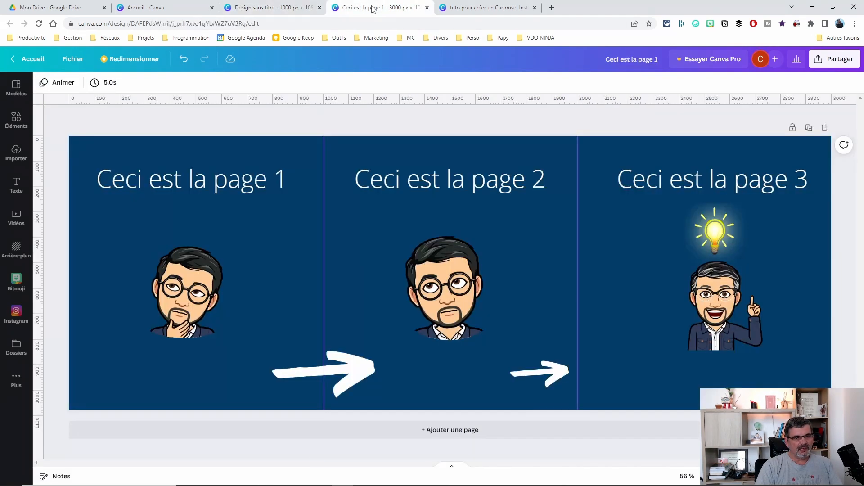
pyautogui.click(197, 187)
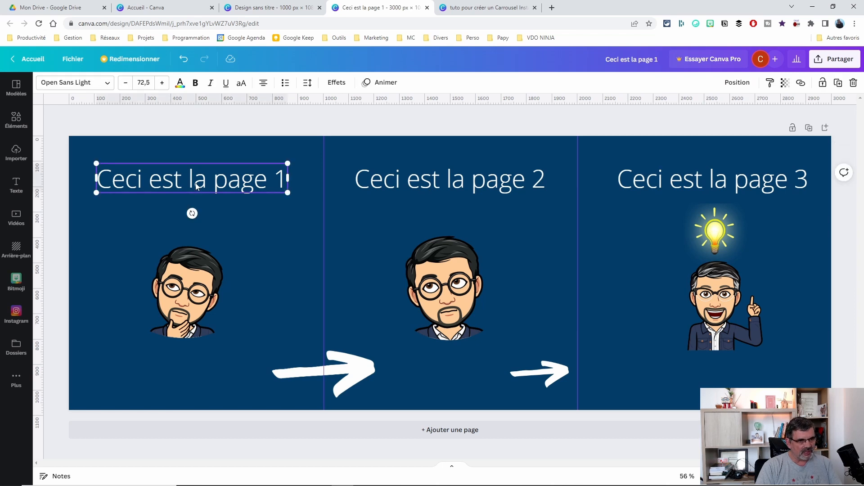
pyautogui.keyDown('shift'); pyautogui.click(200, 305); pyautogui.keyUp('shift')
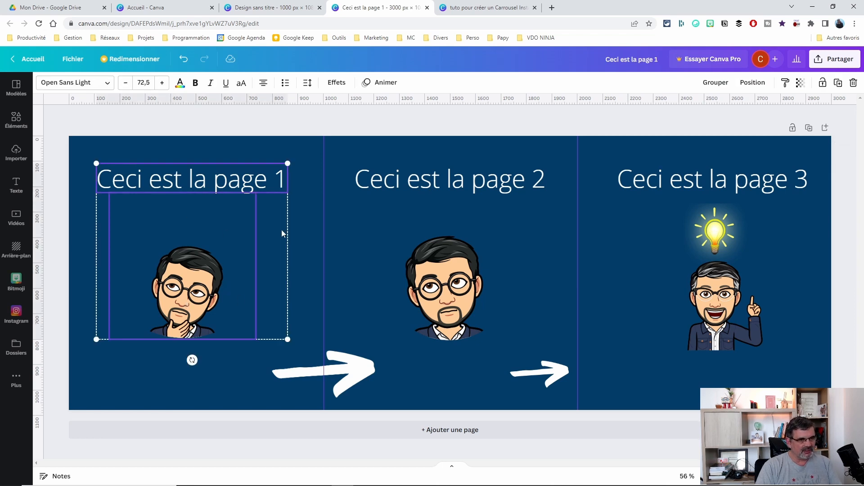
pyautogui.keyDown('shift'); pyautogui.click(313, 379); pyautogui.keyUp('shift')
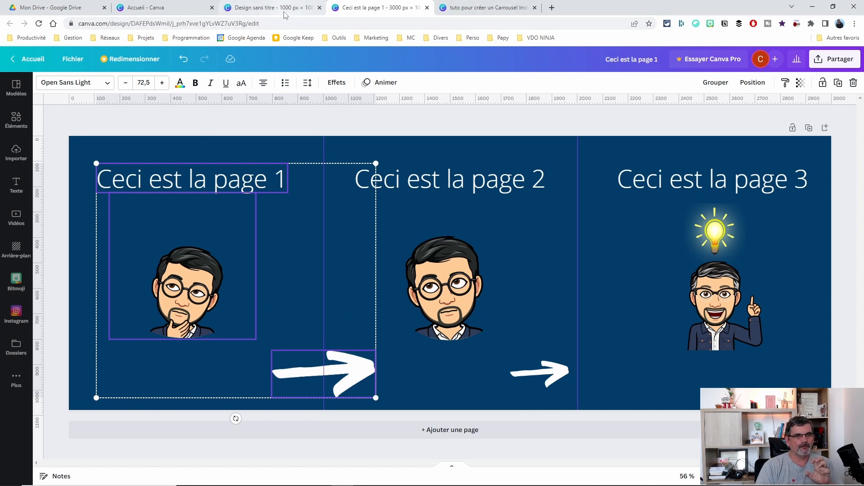
pyautogui.click(250, 8)
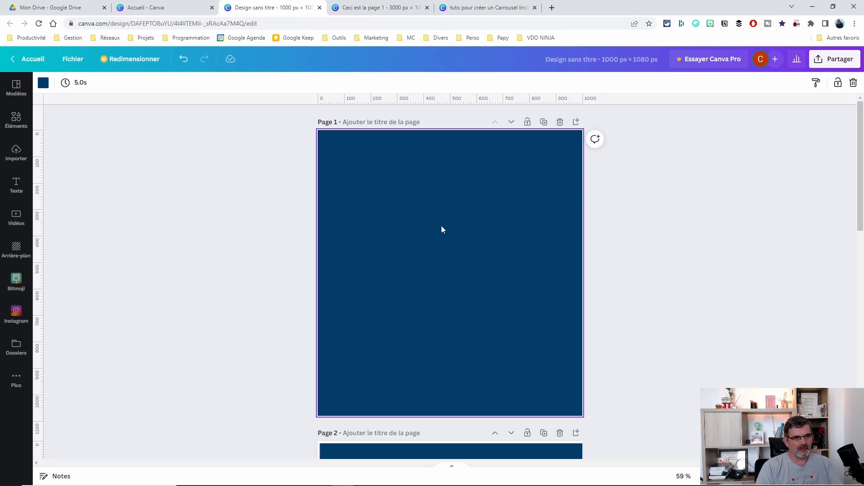
pyautogui.hotkey('ctrl', 'v')
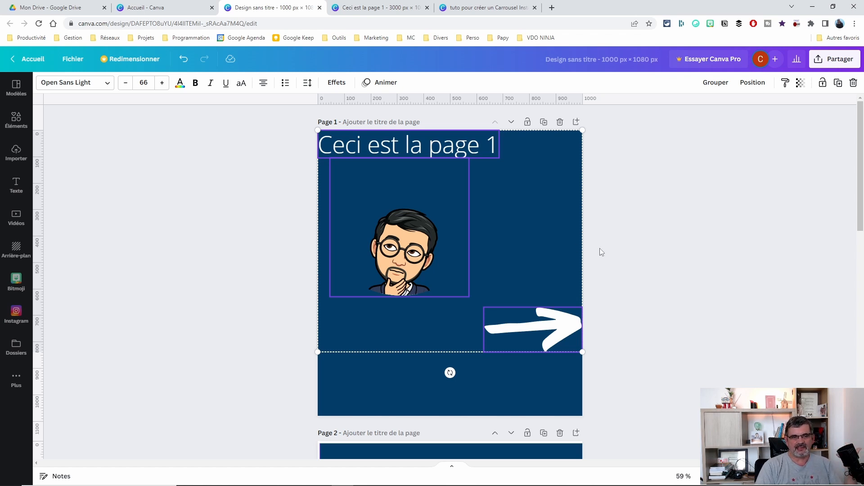
pyautogui.moveTo(438, 195); pyautogui.dragTo(439, 221)
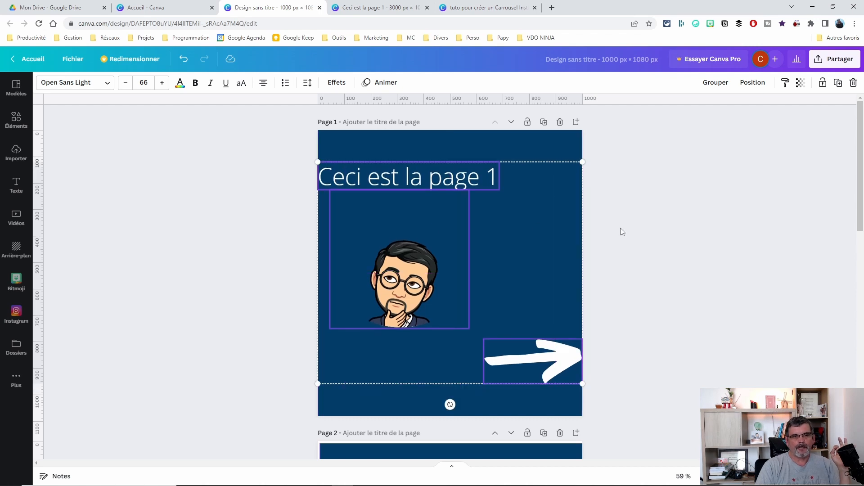
pyautogui.click(630, 233)
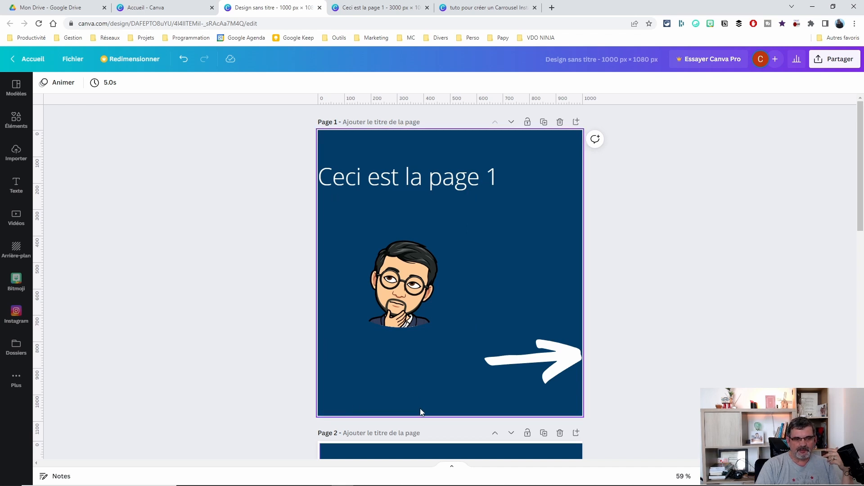
# Move the avatar toward the centre of page 1 and push the arrow's head past the page's right edge.
pyautogui.moveTo(405, 284); pyautogui.dragTo(443, 260)
pyautogui.click(378, 6)
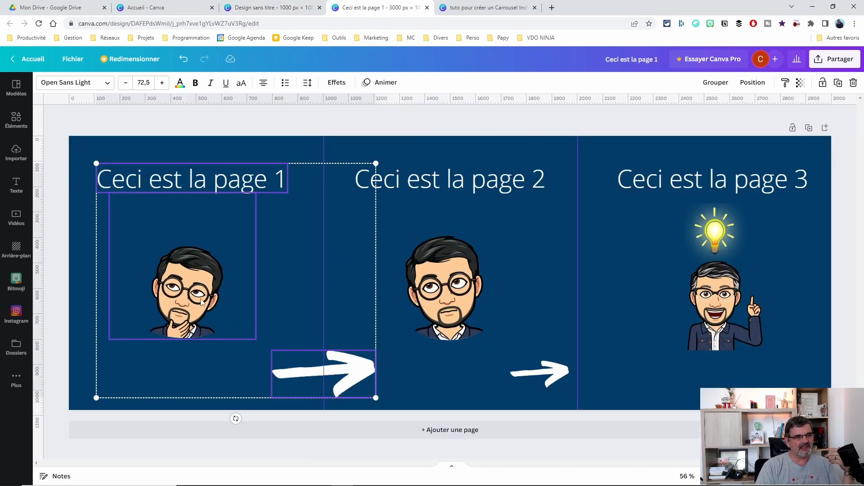
pyautogui.click(270, 7)
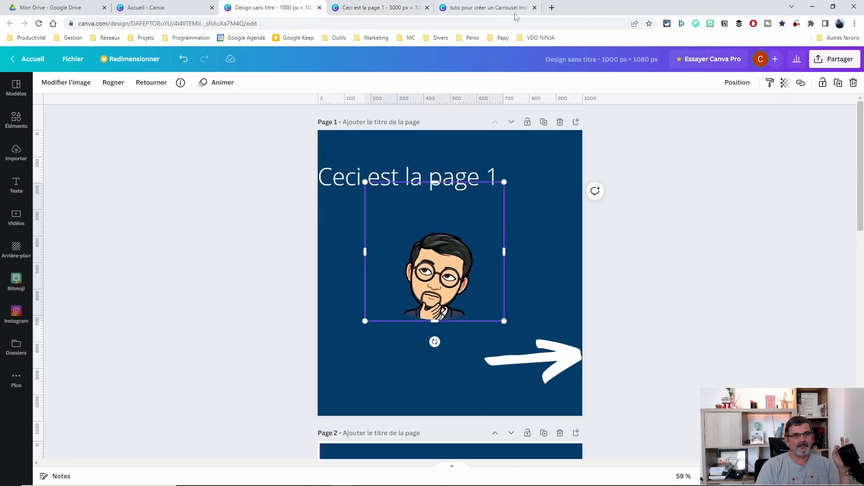
pyautogui.click(664, 279)
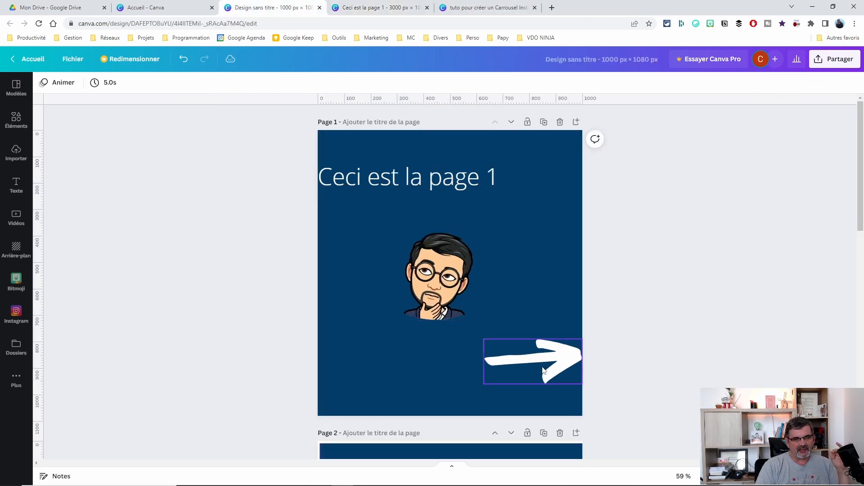
pyautogui.moveTo(543, 371); pyautogui.dragTo(598, 368)
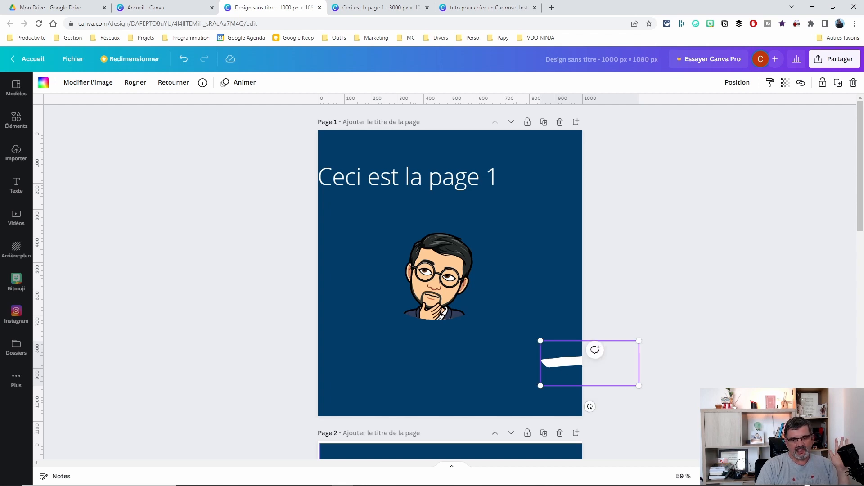
# Lower the arrow on page 1 to line up with its head on page 2, comparing both pages in grid view.
pyautogui.click(809, 476)
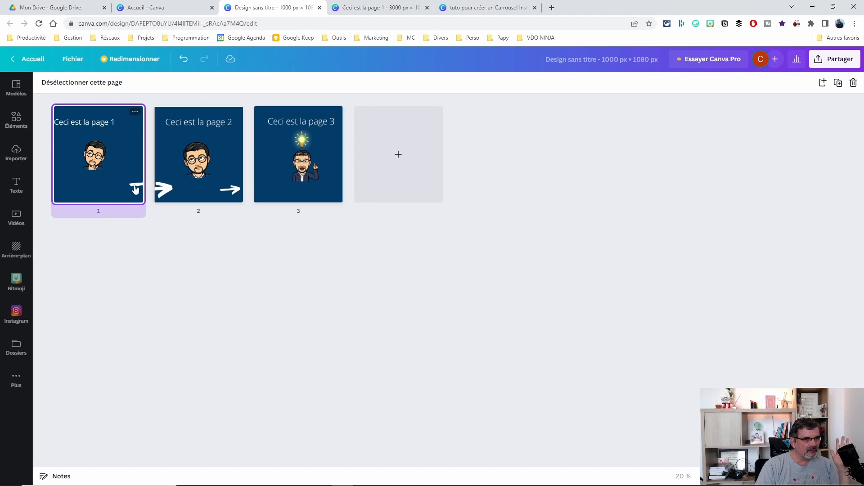
pyautogui.doubleClick(112, 155)
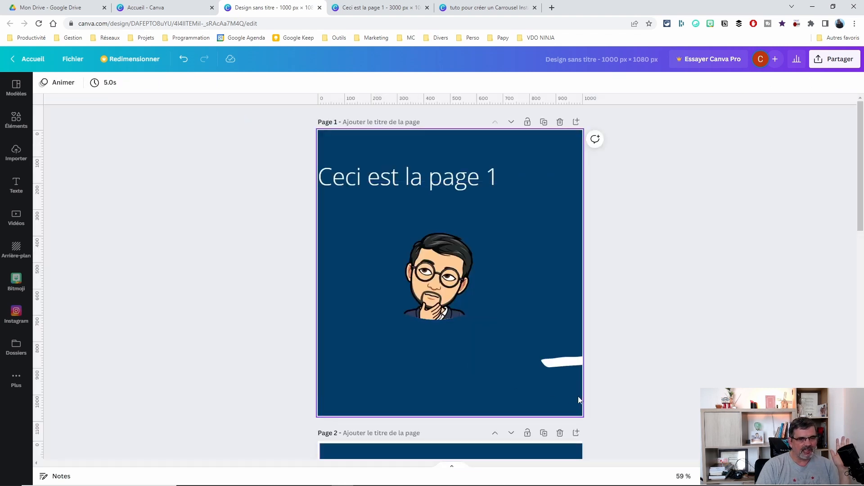
pyautogui.click(562, 378)
pyautogui.moveTo(562, 379); pyautogui.dragTo(563, 384)
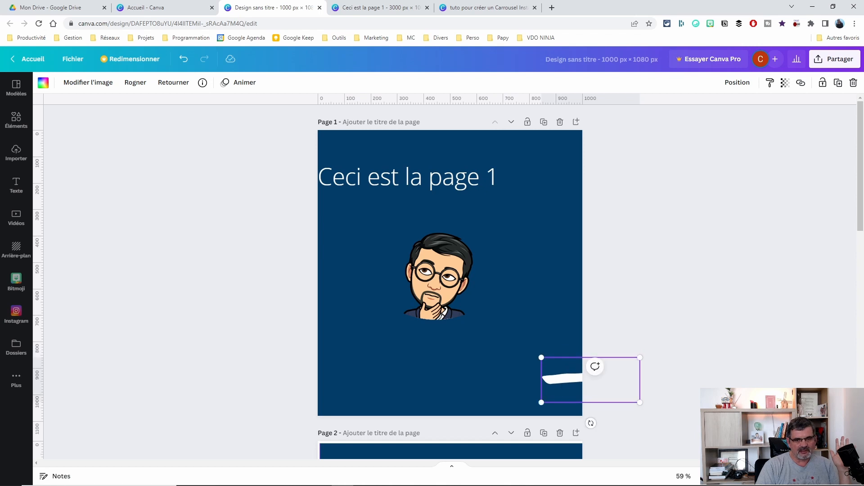
pyautogui.click(710, 477)
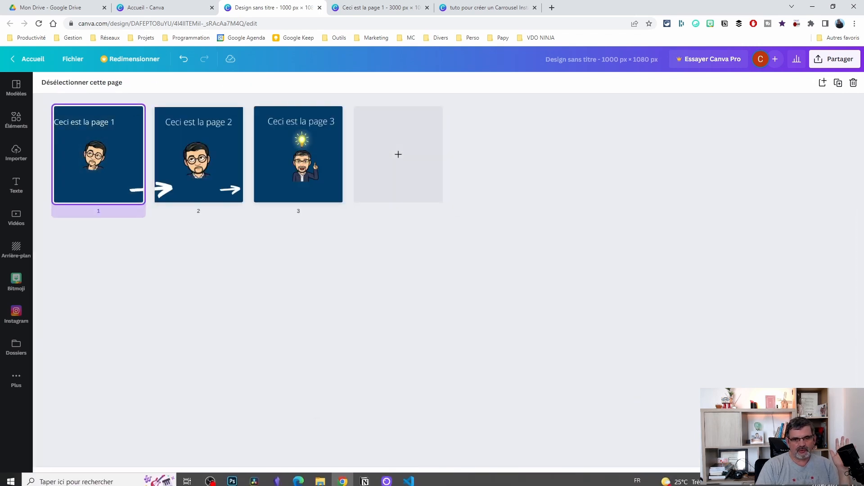
# Centre the title "Ceci est la page 1" on page 1, adjust the avatar beneath it, and check the pages in grid view.
pyautogui.click(711, 476)
pyautogui.moveTo(404, 182); pyautogui.dragTo(446, 191)
pyautogui.moveTo(452, 287)
pyautogui.mouseDown()
pyautogui.moveTo(463, 304)
pyautogui.moveTo(458, 298)
pyautogui.mouseUp()
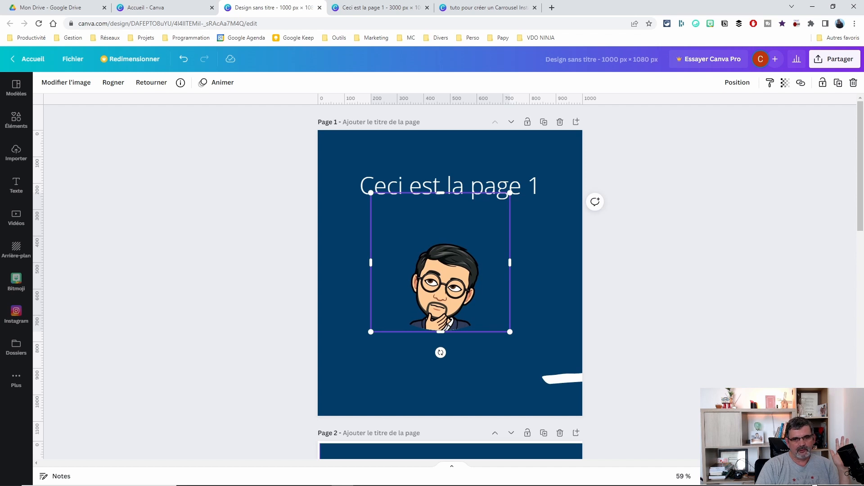
pyautogui.click(711, 476)
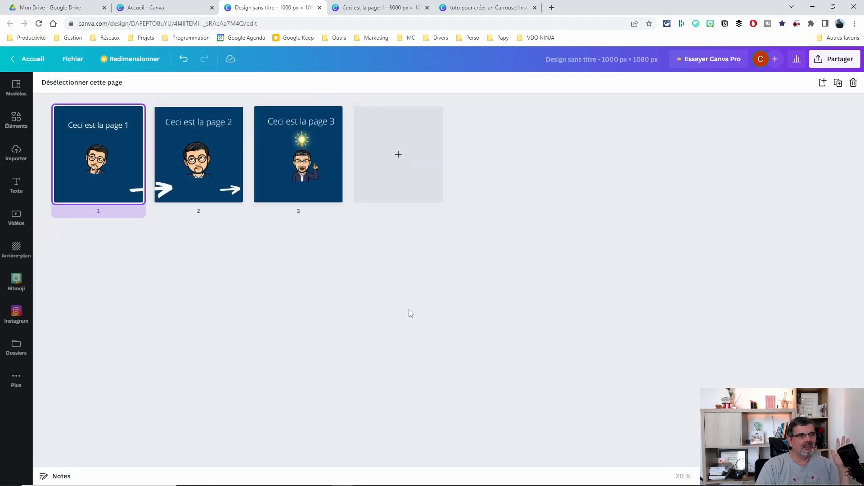